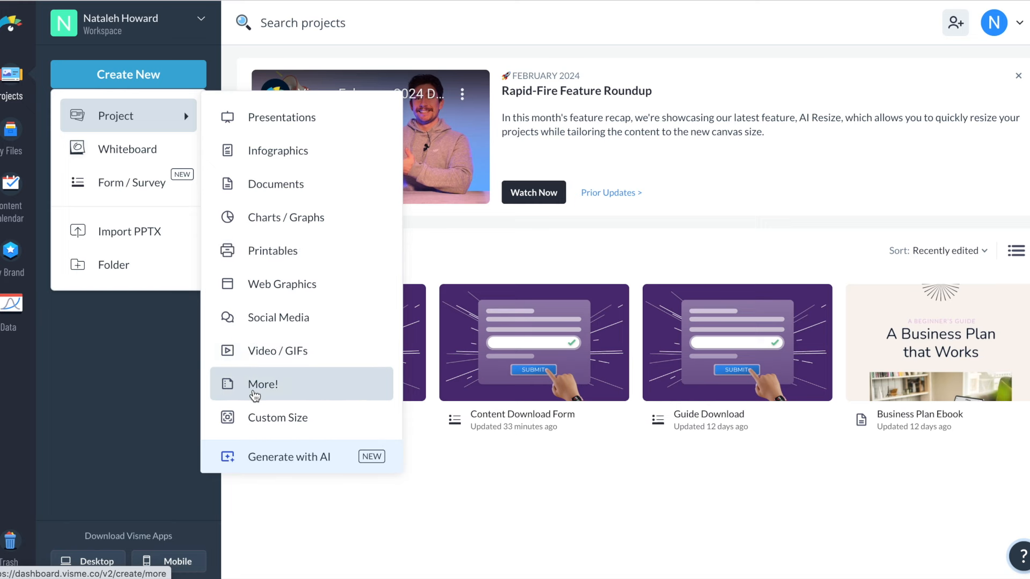
# Step: Browse the additional project types for a new project and search all templates for "ebook"
pyautogui.click(253, 391)
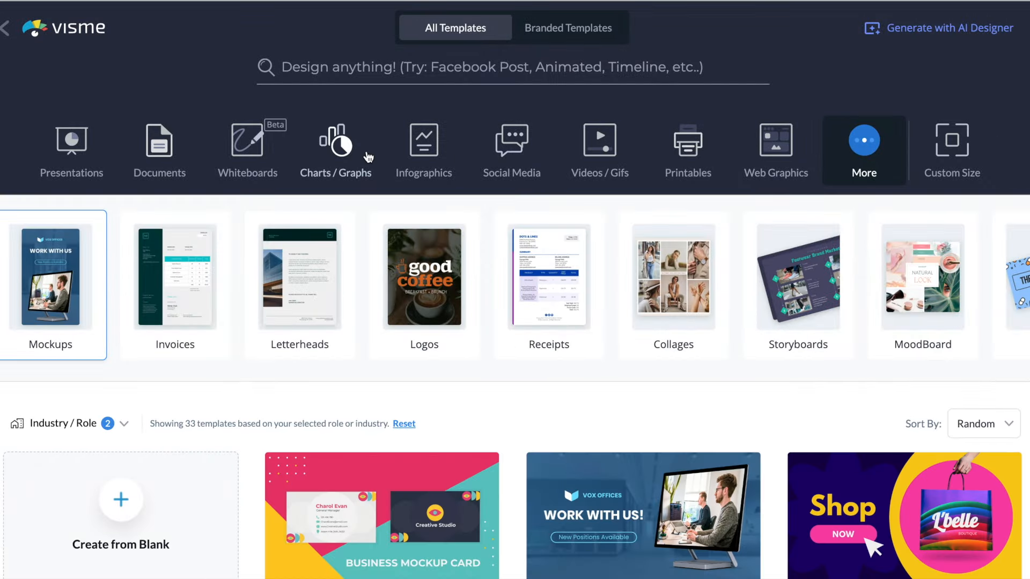
pyautogui.hscroll(4, 510, 267)
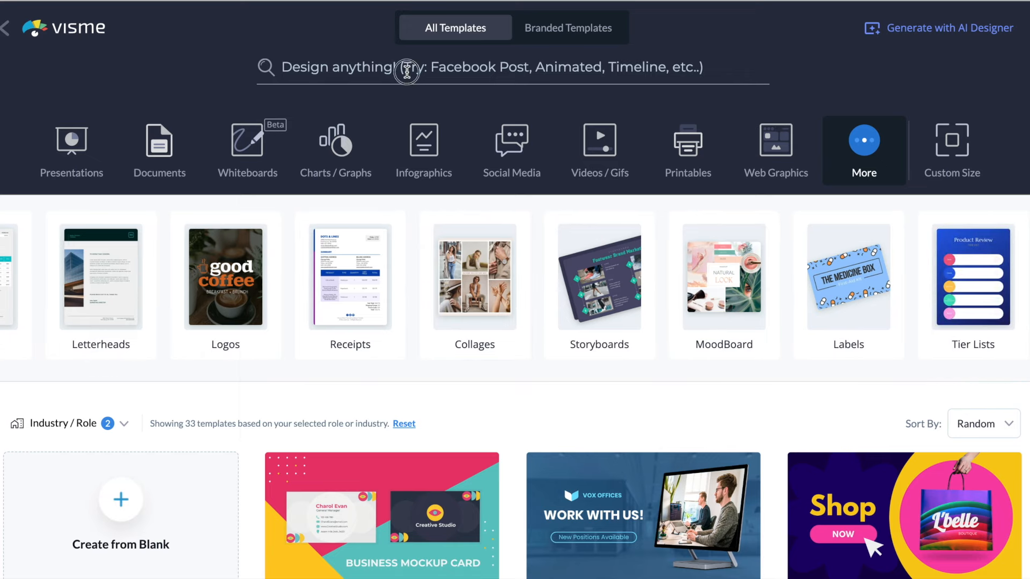
pyautogui.click(407, 67)
pyautogui.write('ebook')
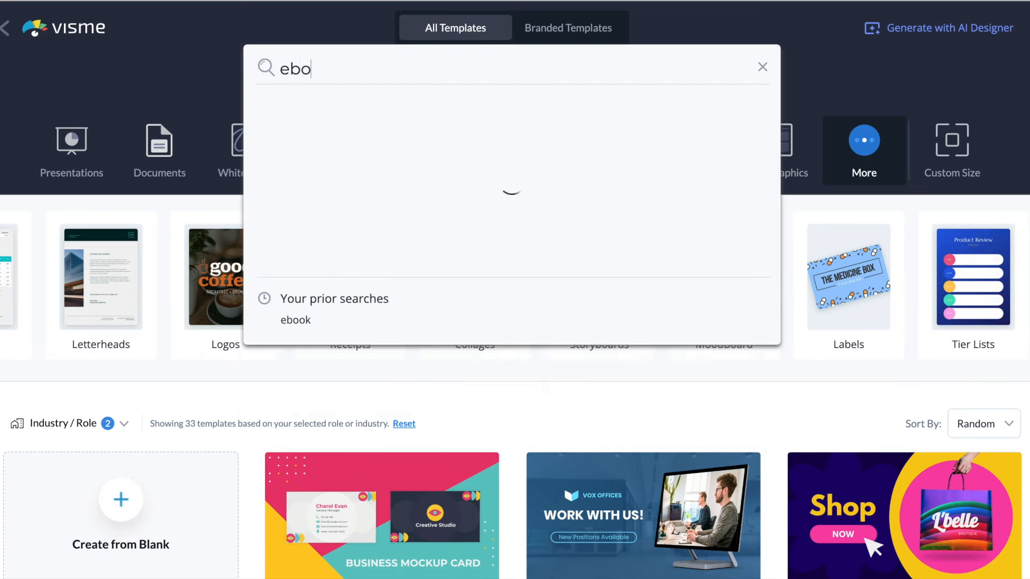
pyautogui.click(303, 350)
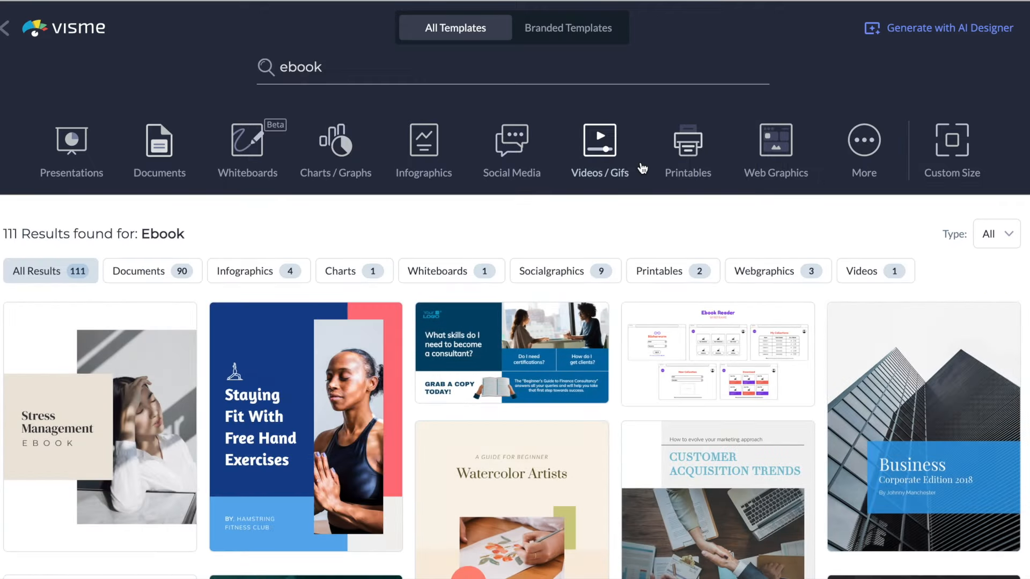
# Step: Preview the Graphic Design Ebook template, and open the Color Palettes for 2022 ebook template for editing
pyautogui.scroll(-10, 643, 168)
pyautogui.click(709, 209)
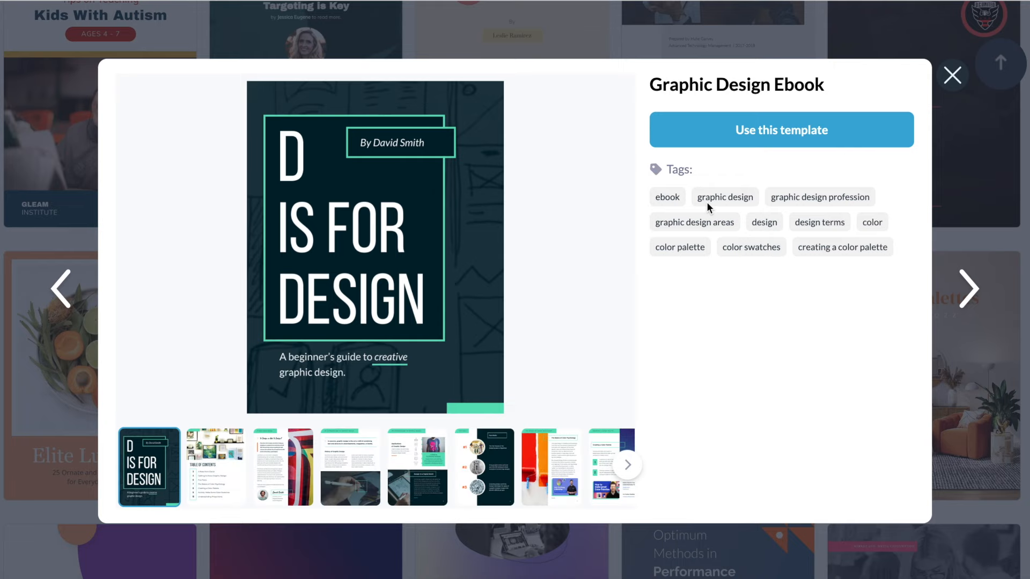
pyautogui.press('Escape')
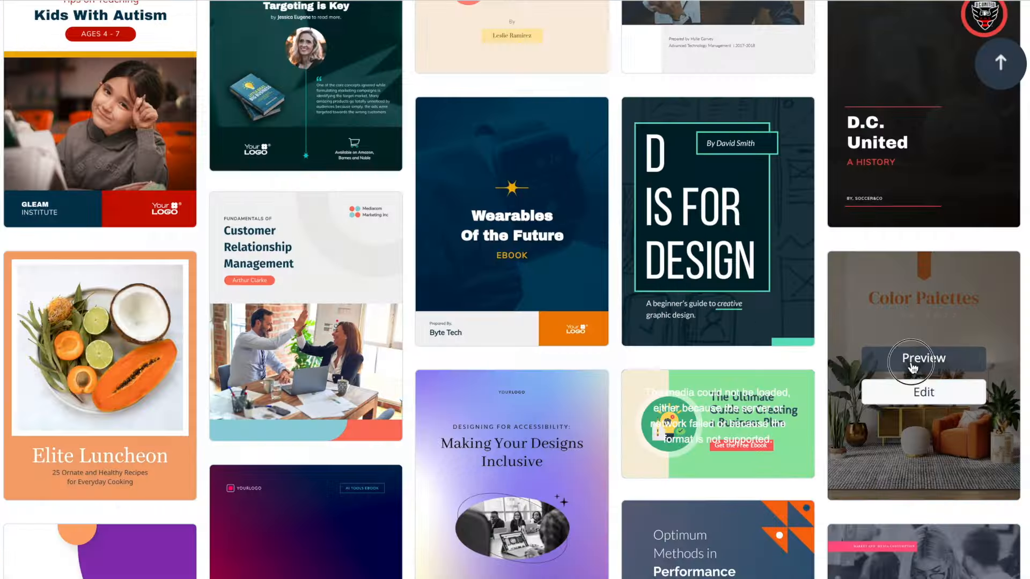
pyautogui.click(921, 359)
pyautogui.click(238, 466)
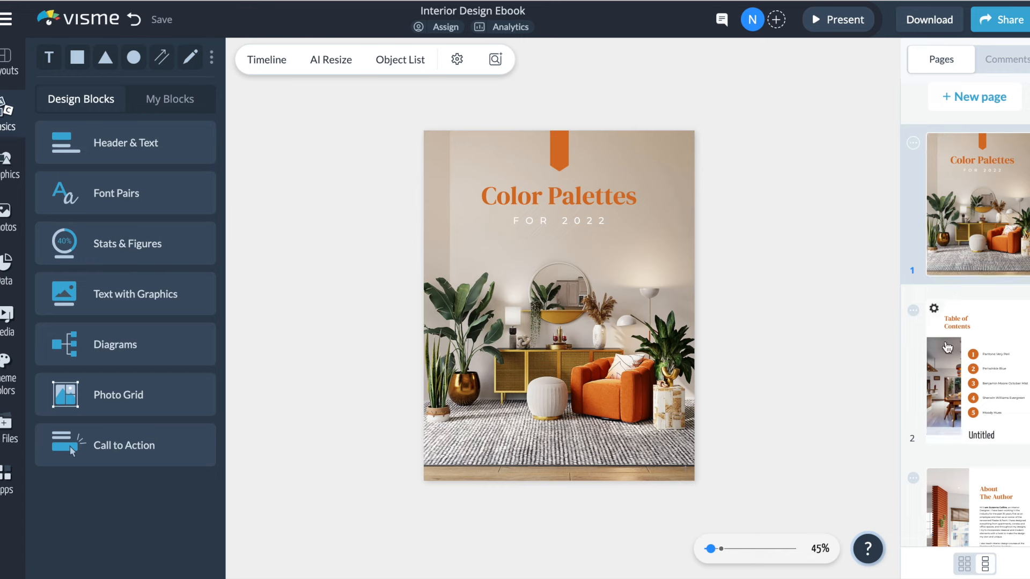
# Step: Preview the ebook as a presented flipbook, page through its first spreads and return to the editor
pyautogui.click(947, 347)
pyautogui.click(845, 20)
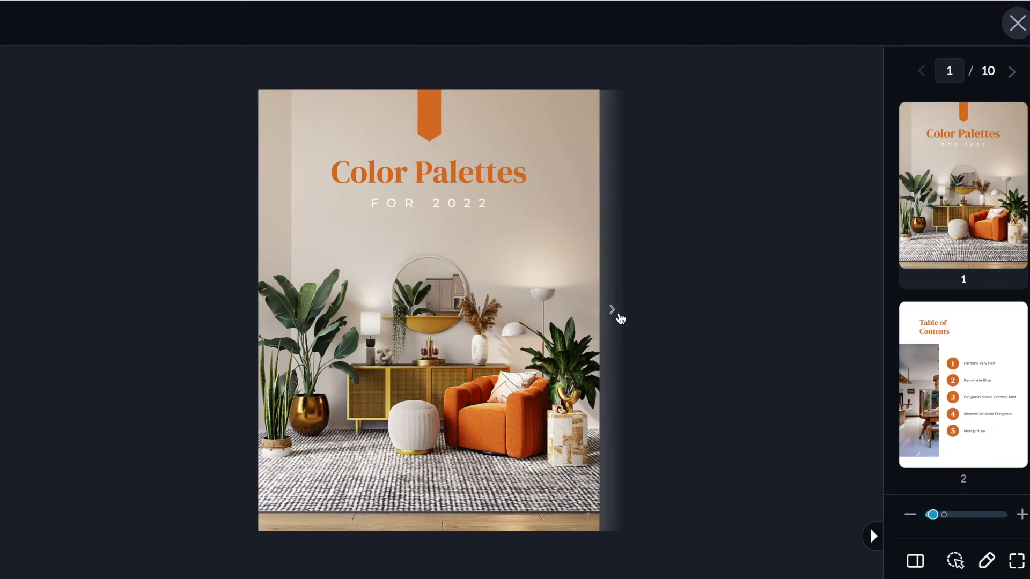
pyautogui.click(612, 311)
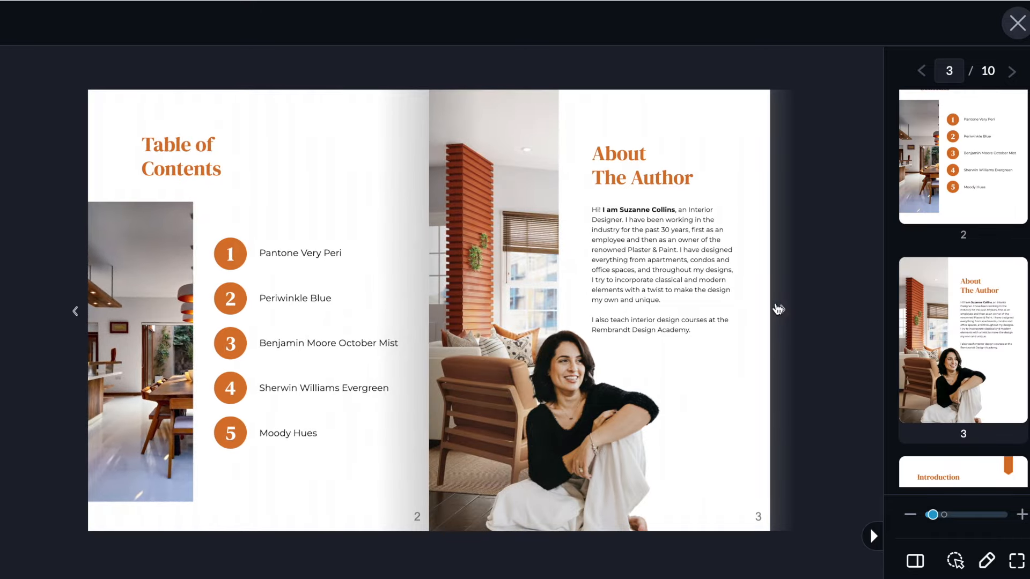
pyautogui.click(781, 311)
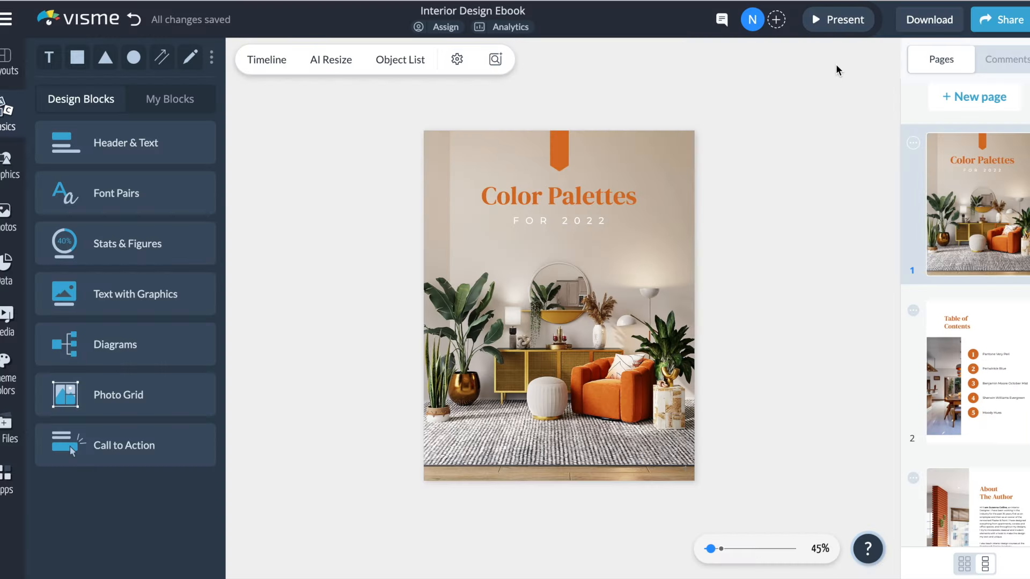
# Step: Review the image download options, including the selection of specific pages, and close them without downloading
pyautogui.click(934, 32)
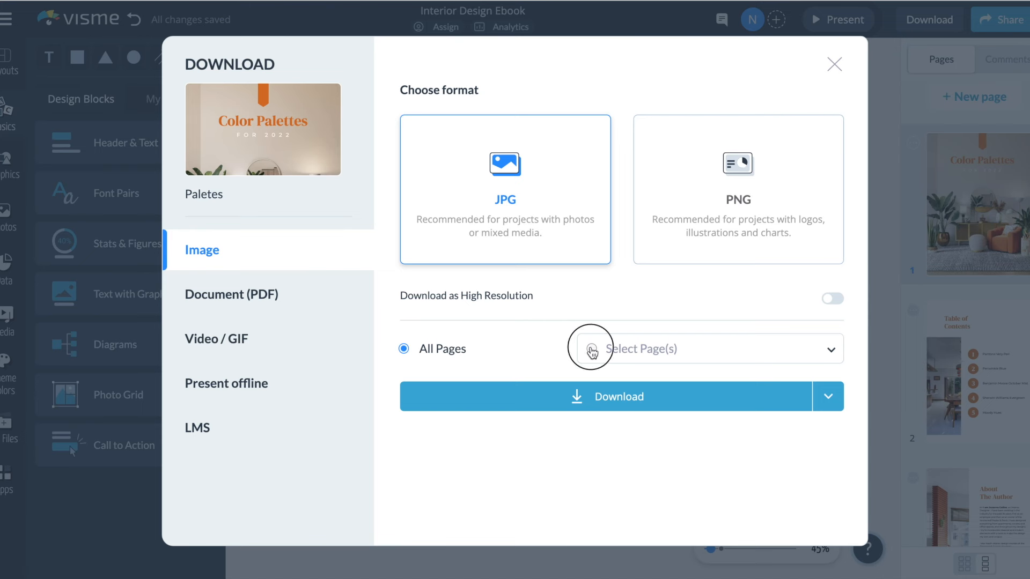
pyautogui.click(592, 351)
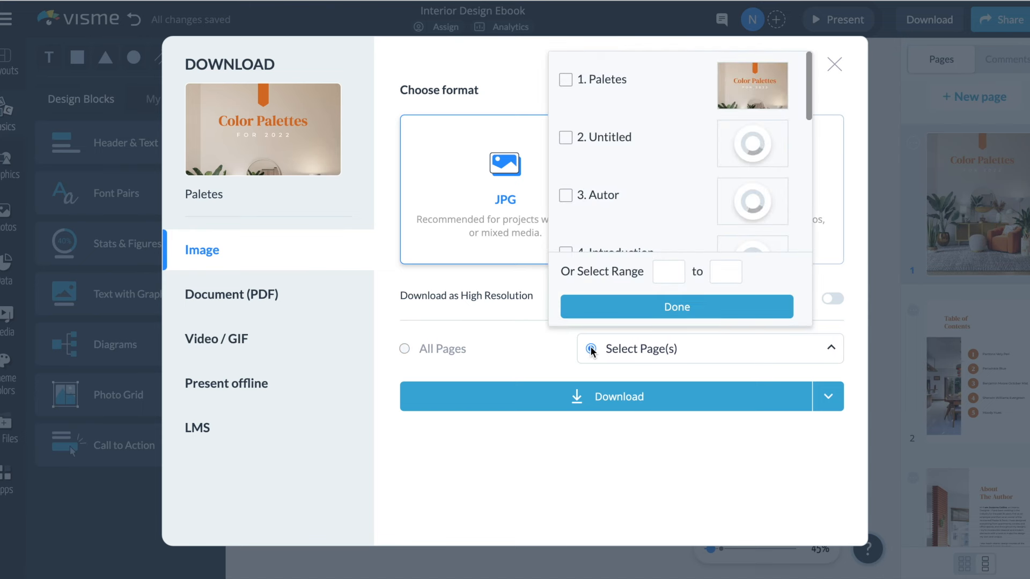
pyautogui.click(838, 68)
pyautogui.click(838, 68)
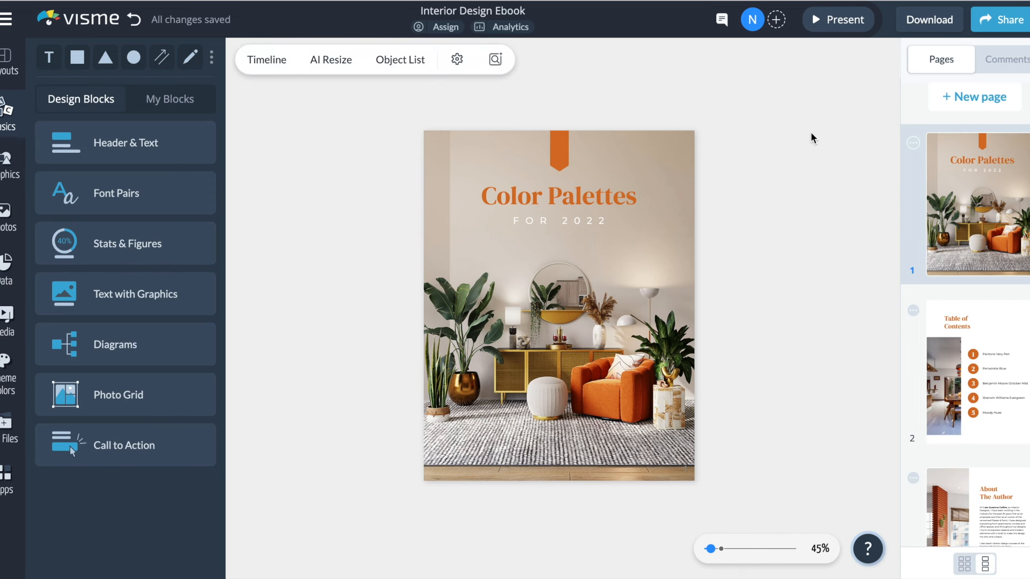
# Step: Replace the cover's background image with a notebook-and-keyboard photo found by searching for "desk"
pyautogui.click(660, 167)
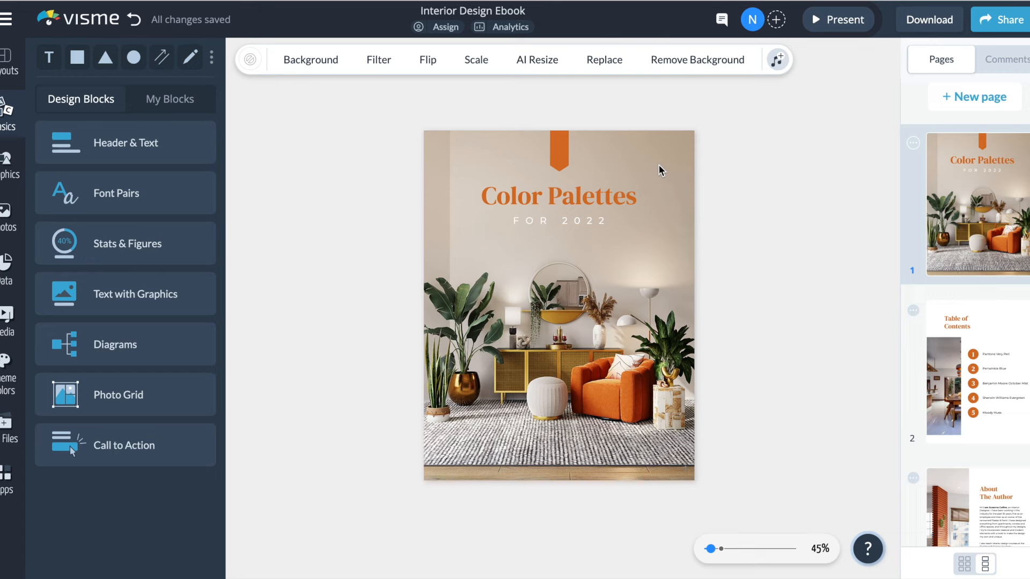
pyautogui.click(610, 61)
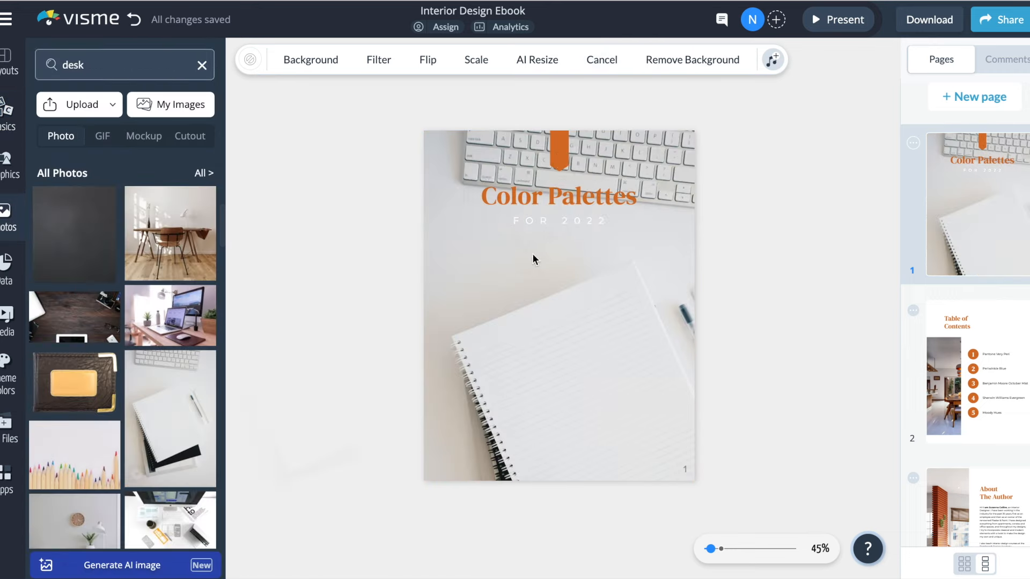
# Step: Move the cover's title group lower on the page and change the title to "The Coaching Playbook"
pyautogui.click(566, 201)
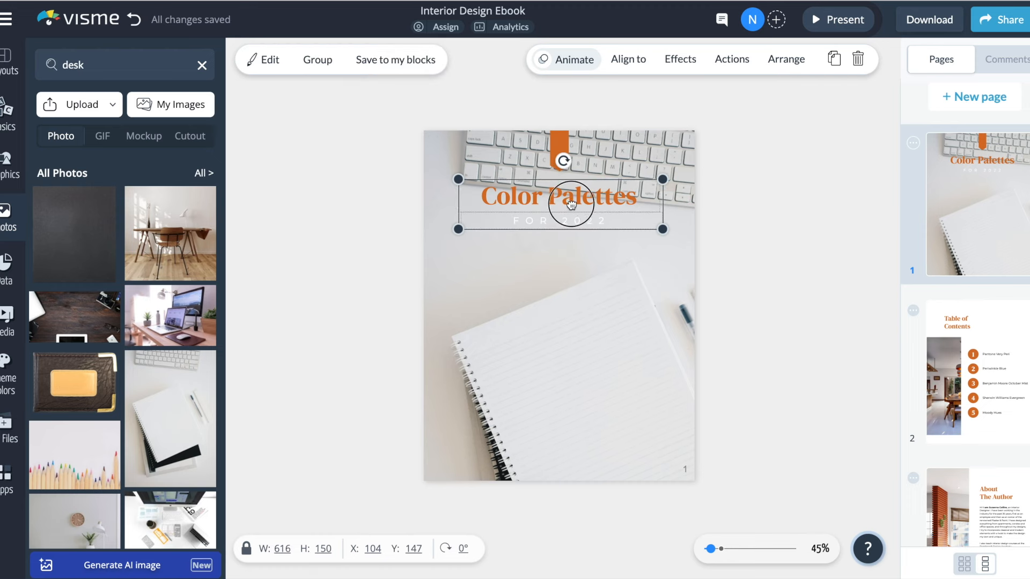
pyautogui.moveTo(573, 200); pyautogui.dragTo(572, 237)
pyautogui.doubleClick(573, 236)
pyautogui.write('The Coaching Playbook')
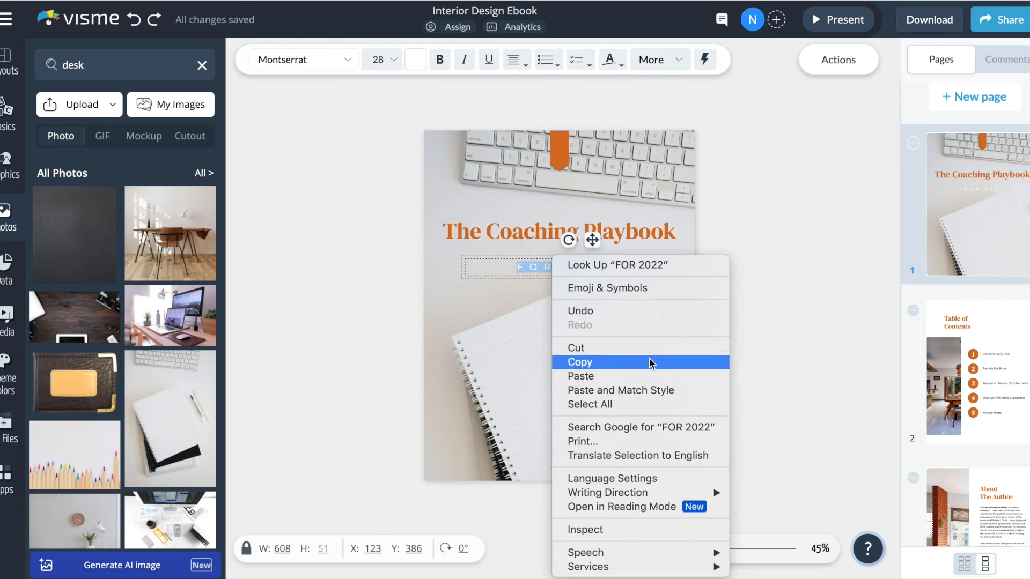
# Step: Replace the cover subtitle with "The Guide for Launching Your Coaching Business" and move it up beneath the title
pyautogui.click(655, 384)
pyautogui.press('Escape')
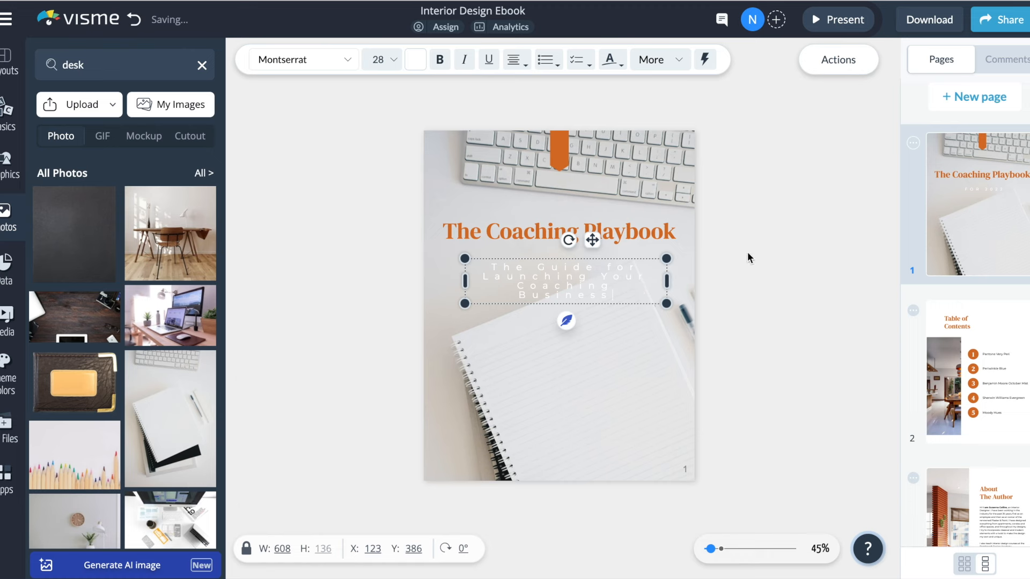
pyautogui.moveTo(608, 286); pyautogui.dragTo(610, 271)
# Step: Set the cover subtitle's vertical spacing to 11 px and reduce its letter spacing
pyautogui.click(277, 60)
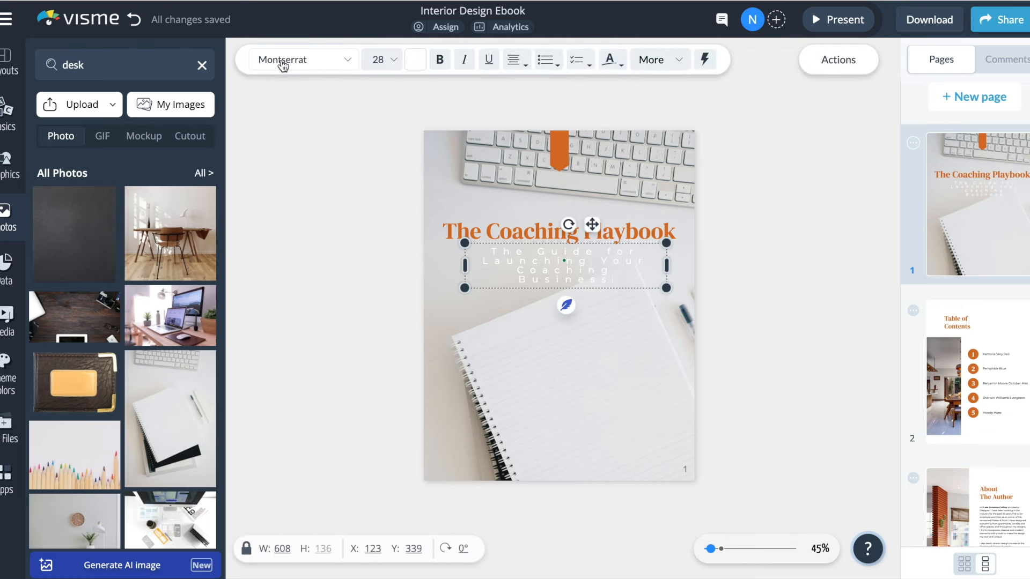
pyautogui.click(674, 64)
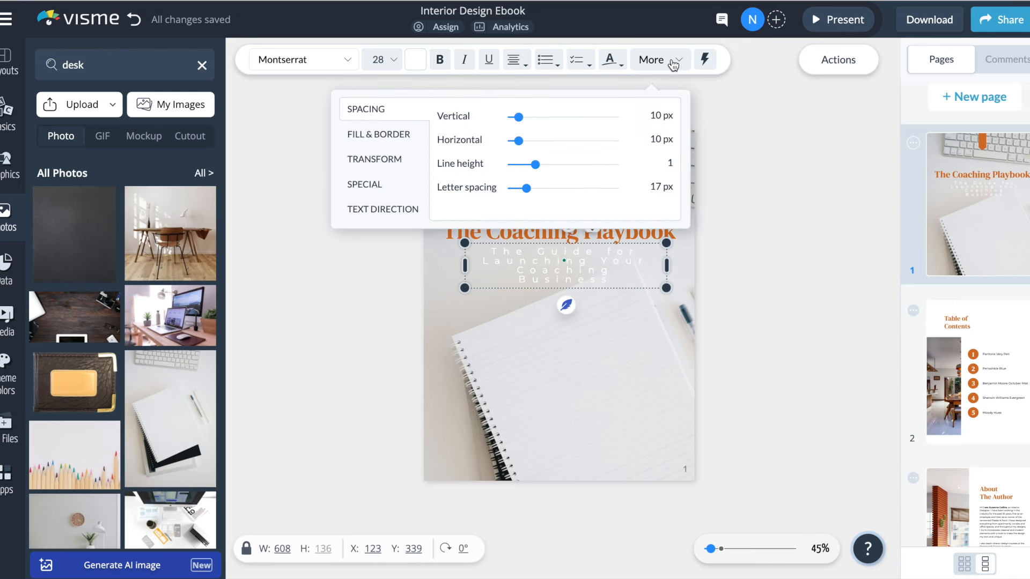
pyautogui.moveTo(518, 117)
pyautogui.mouseDown()
pyautogui.moveTo(506, 117)
pyautogui.moveTo(519, 117)
pyautogui.mouseUp()
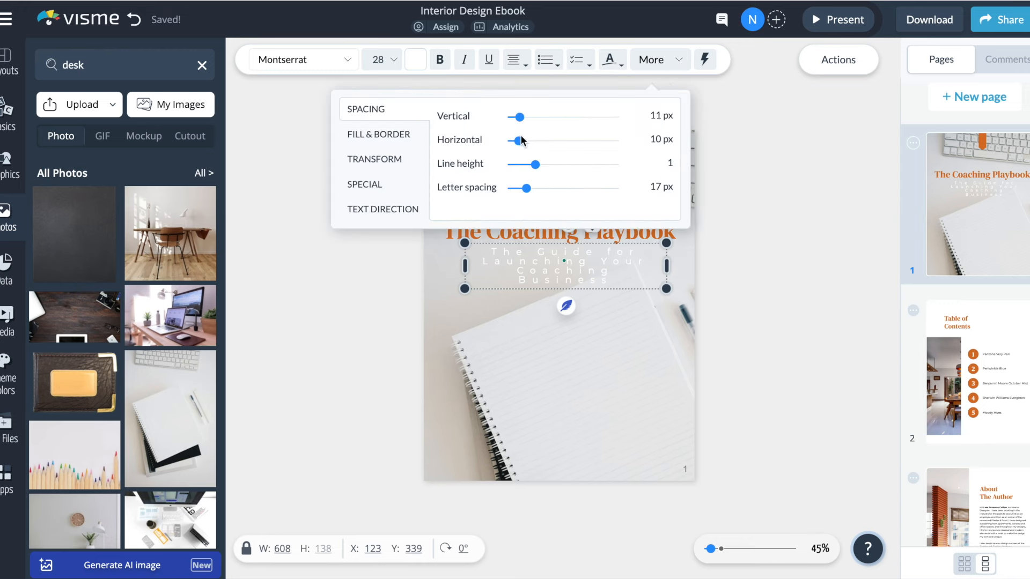
pyautogui.moveTo(528, 188); pyautogui.dragTo(525, 189)
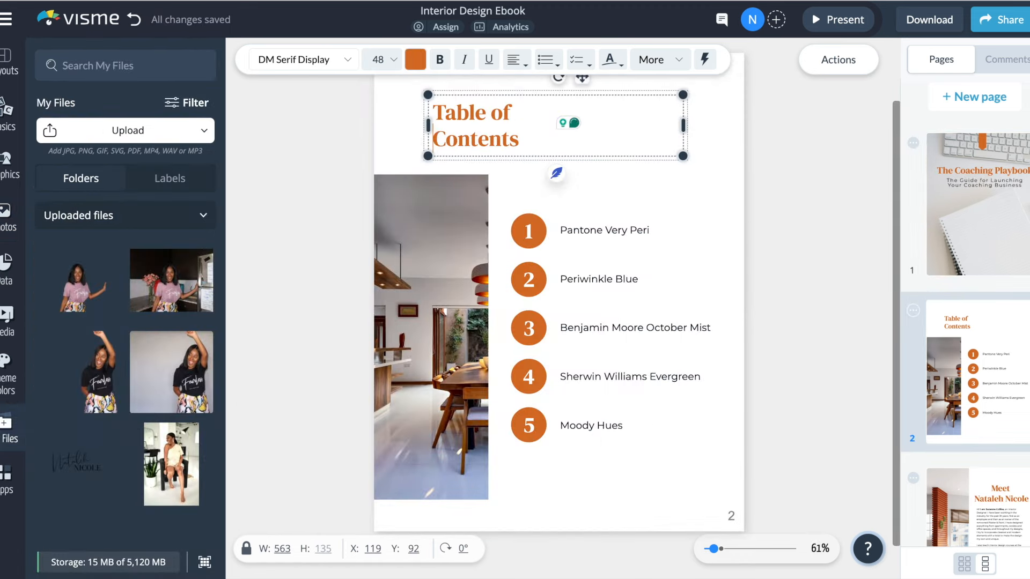
# Step: Put page 2's Table of Contents heading on one line and replace the interior photo with the Cherry on desk photo
pyautogui.click(839, 220)
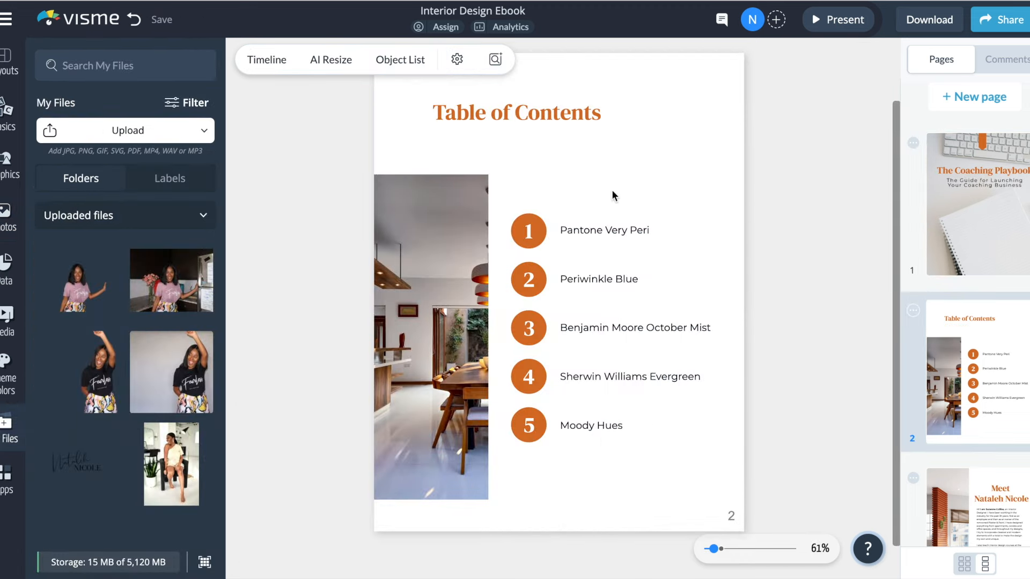
pyautogui.click(404, 238)
pyautogui.click(457, 60)
pyautogui.click(170, 217)
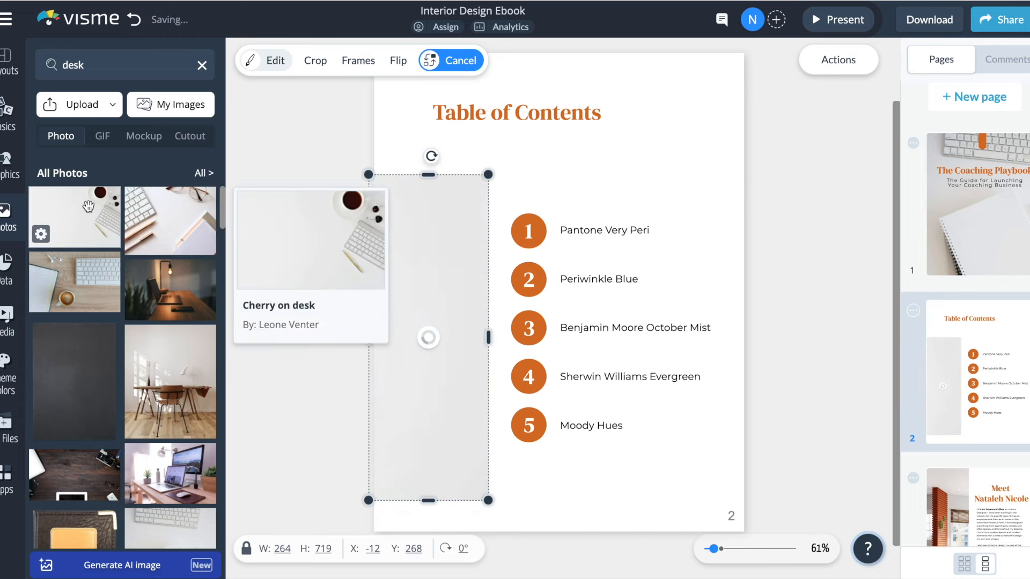
# Step: Flip the desk photo horizontally and reposition it within its crop area to show the cup, cherries, keyboard and pen
pyautogui.click(398, 60)
pyautogui.click(430, 111)
pyautogui.doubleClick(413, 287)
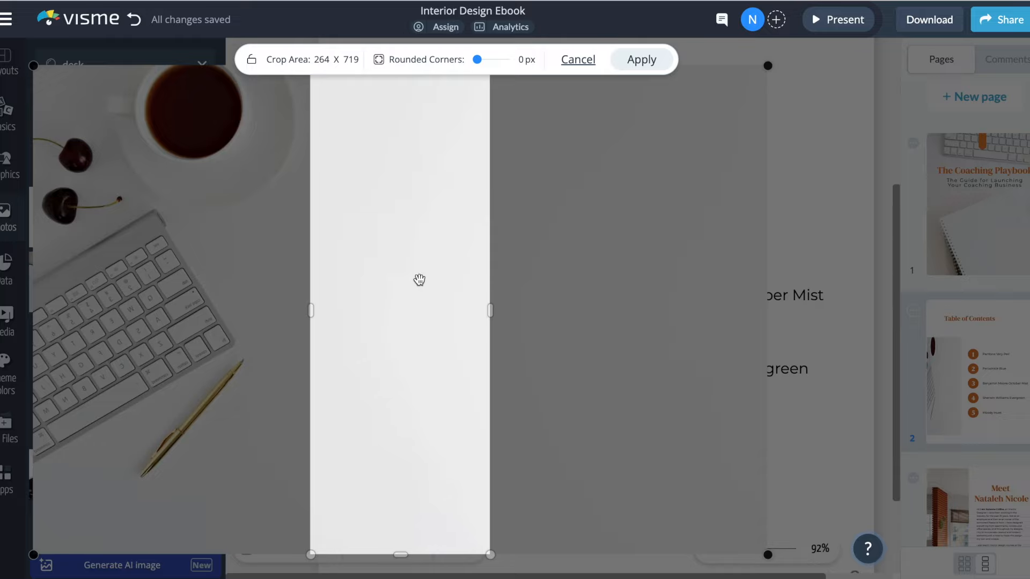
pyautogui.moveTo(453, 277); pyautogui.dragTo(441, 281)
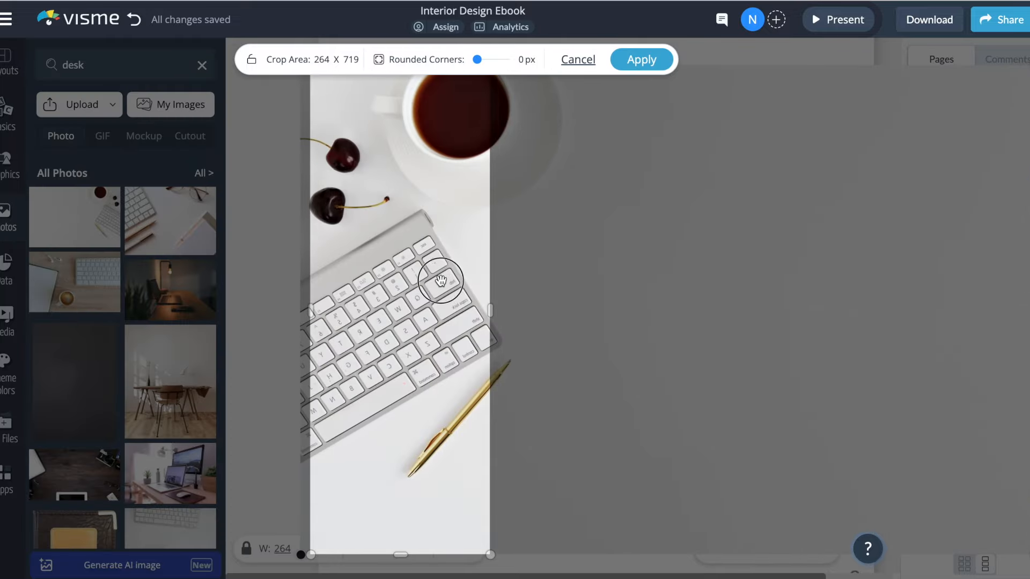
pyautogui.click(641, 59)
pyautogui.scroll(-4, 787, 75)
pyautogui.scroll(4, 788, 75)
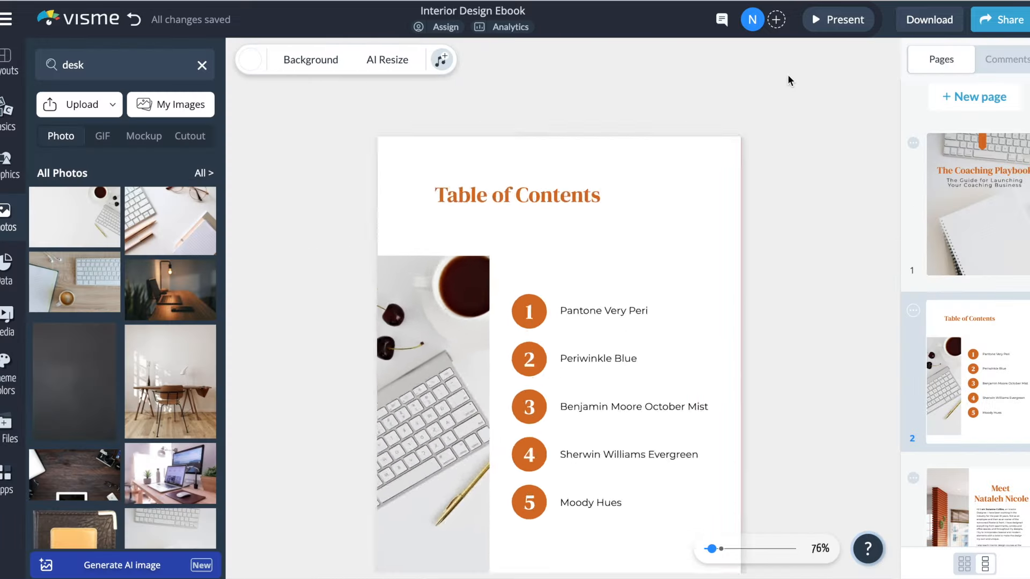
# Step: Fill the table of contents with Your Niche, Market Research, Your Brand, Your Offer, Give Value and a sixth entry, Gain Clients
pyautogui.scroll(-2, 768, 173)
pyautogui.scroll(-3, 768, 173)
pyautogui.doubleClick(597, 263)
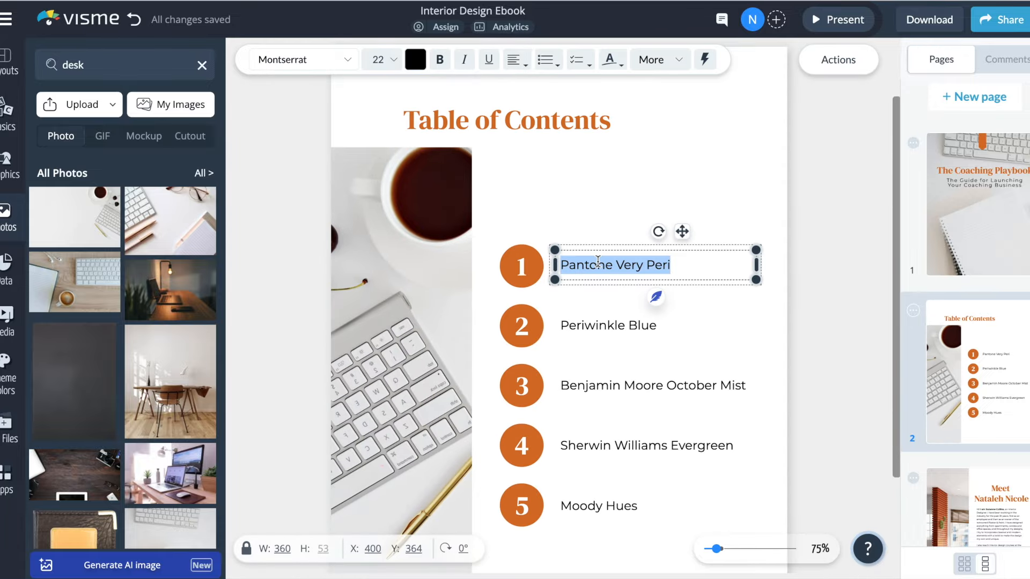
pyautogui.write('Your Niche')
pyautogui.doubleClick(593, 323)
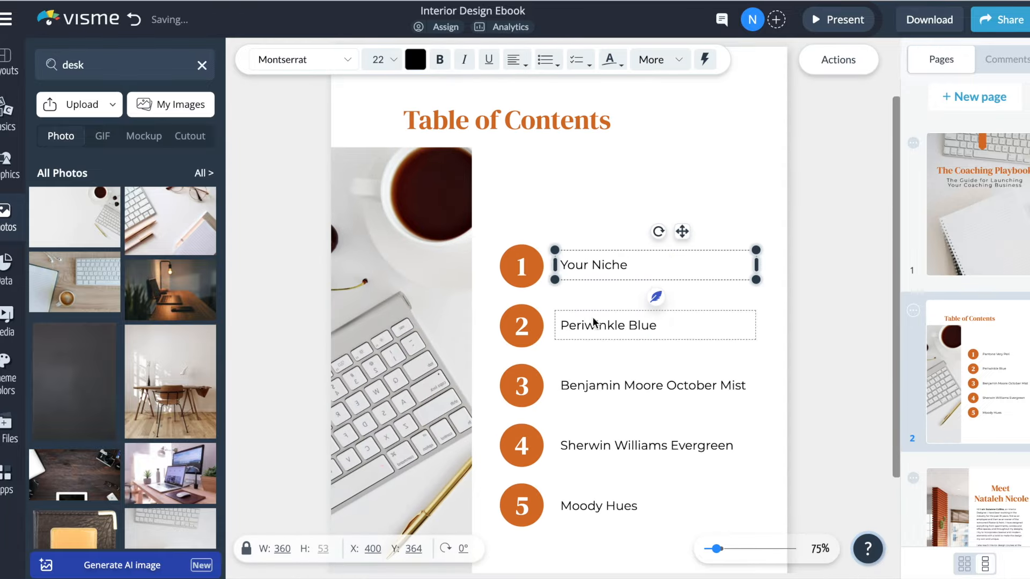
pyautogui.write('Market Research')
pyautogui.doubleClick(606, 385)
pyautogui.write('Your Brand')
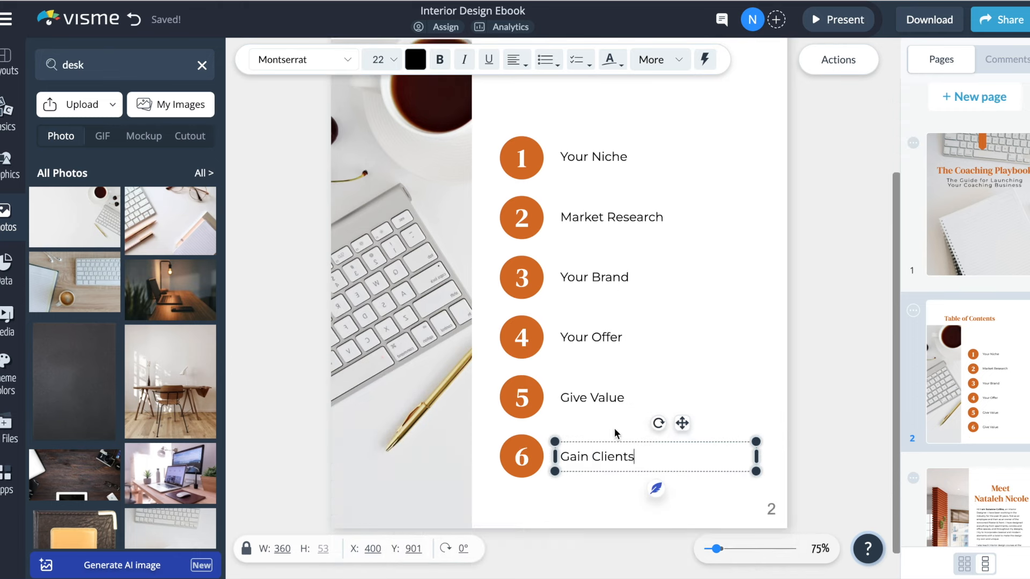
pyautogui.click(838, 306)
# Step: Select all six numbered contents entries and shift them together up toward the Table of Contents heading
pyautogui.scroll(3, 838, 307)
pyautogui.scroll(-1, 790, 168)
pyautogui.click(572, 221)
pyautogui.click(558, 179)
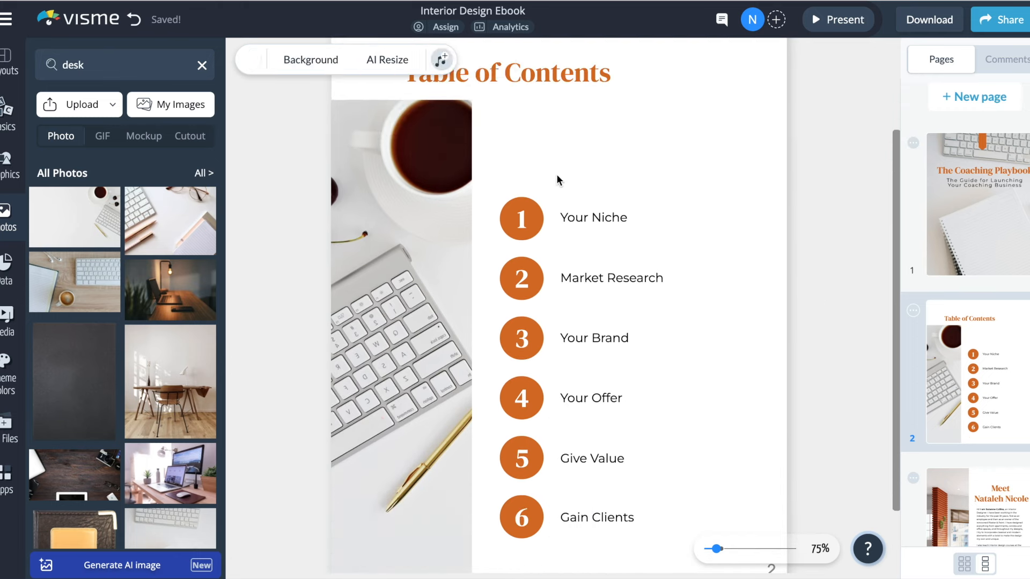
pyautogui.moveTo(506, 168); pyautogui.dragTo(769, 437)
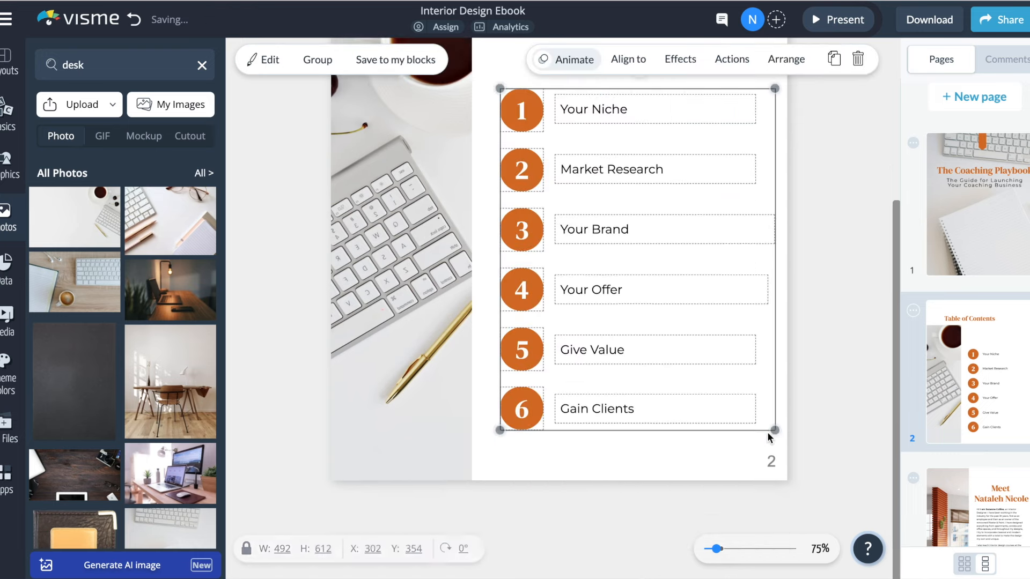
pyautogui.scroll(3, 769, 437)
pyautogui.moveTo(731, 299); pyautogui.dragTo(646, 291)
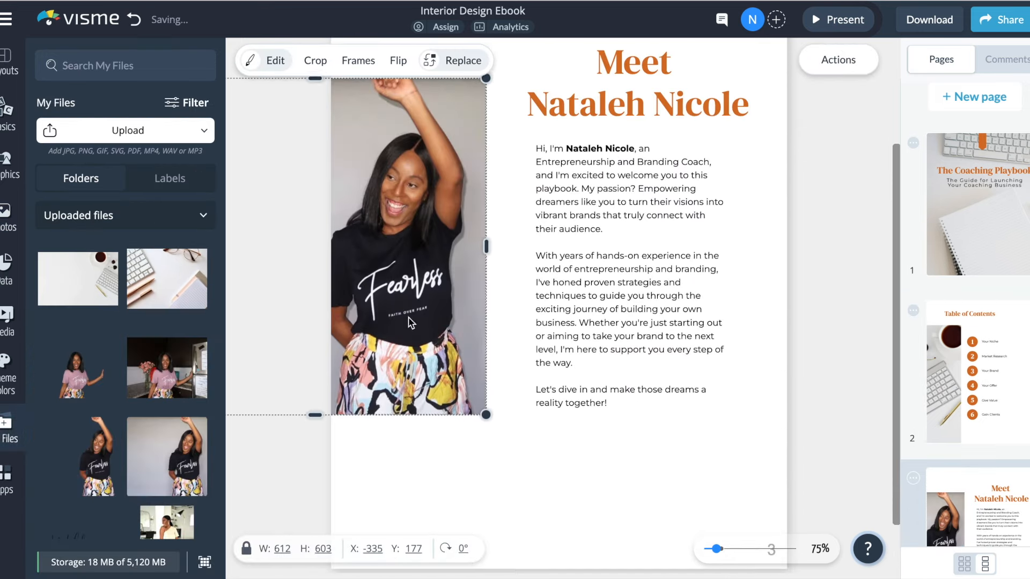
# Step: Reposition the author photo on page 3 and extend its frame to a height of about 777 px
pyautogui.moveTo(409, 321); pyautogui.dragTo(415, 384)
pyautogui.moveTo(322, 141)
pyautogui.mouseDown()
pyautogui.moveTo(323, 94)
pyautogui.moveTo(326, 124)
pyautogui.mouseUp()
pyautogui.click(573, 506)
pyautogui.scroll(2, 826, 359)
pyautogui.scroll(2, 827, 360)
pyautogui.click(334, 194)
pyautogui.moveTo(334, 191); pyautogui.dragTo(329, 154)
# Step: Adjust the author photo within its crop area so the woman is centred beside the introduction text
pyautogui.doubleClick(447, 246)
pyautogui.moveTo(465, 265); pyautogui.dragTo(429, 268)
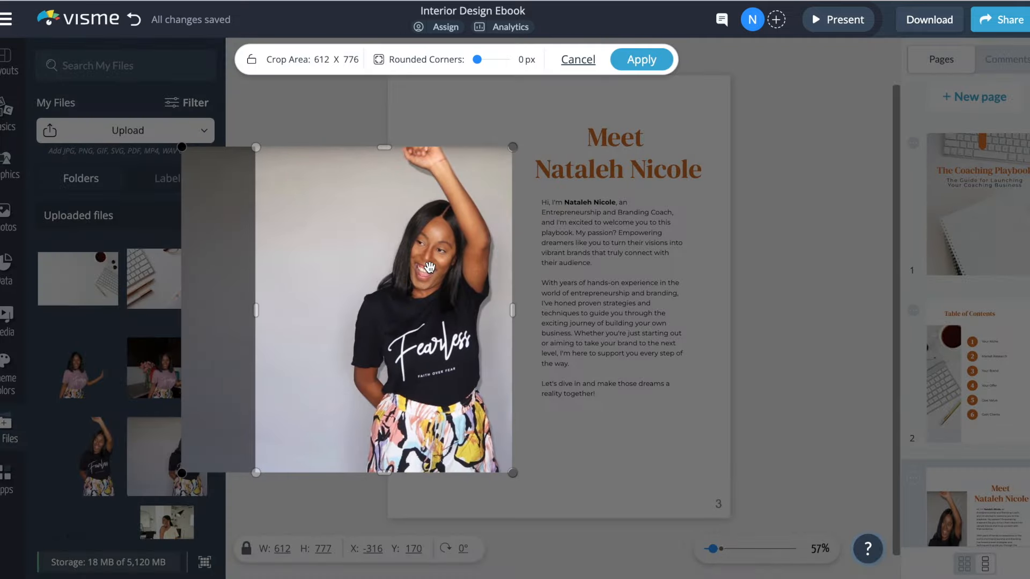
pyautogui.click(794, 275)
pyautogui.scroll(2, 792, 263)
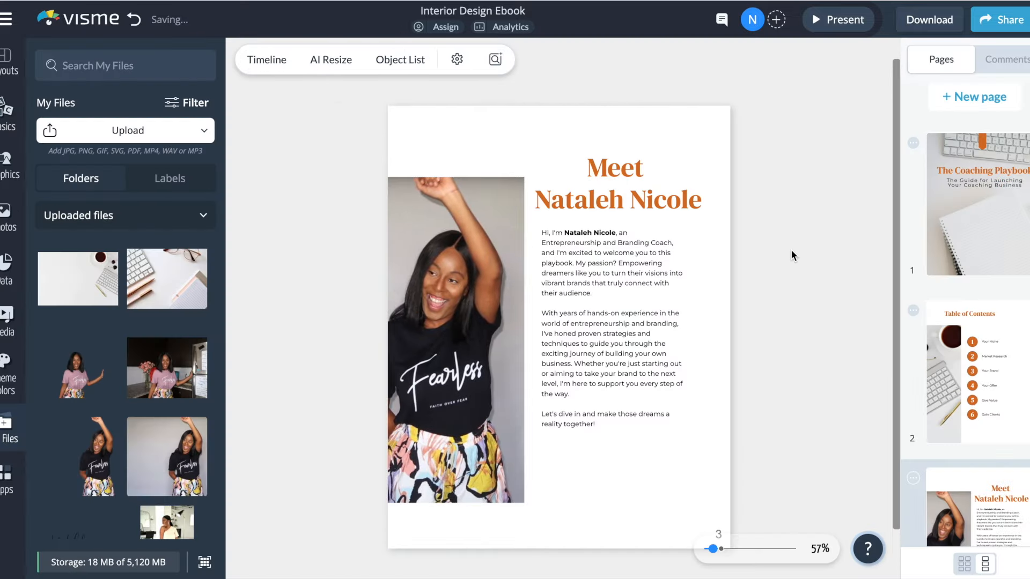
# Step: Adjust the vertical positions of the heading and introduction text beside the author photo on page 3
pyautogui.scroll(2, 783, 249)
pyautogui.click(651, 200)
pyautogui.click(640, 302)
pyautogui.click(774, 291)
pyautogui.scroll(-5, 773, 291)
pyautogui.click(666, 200)
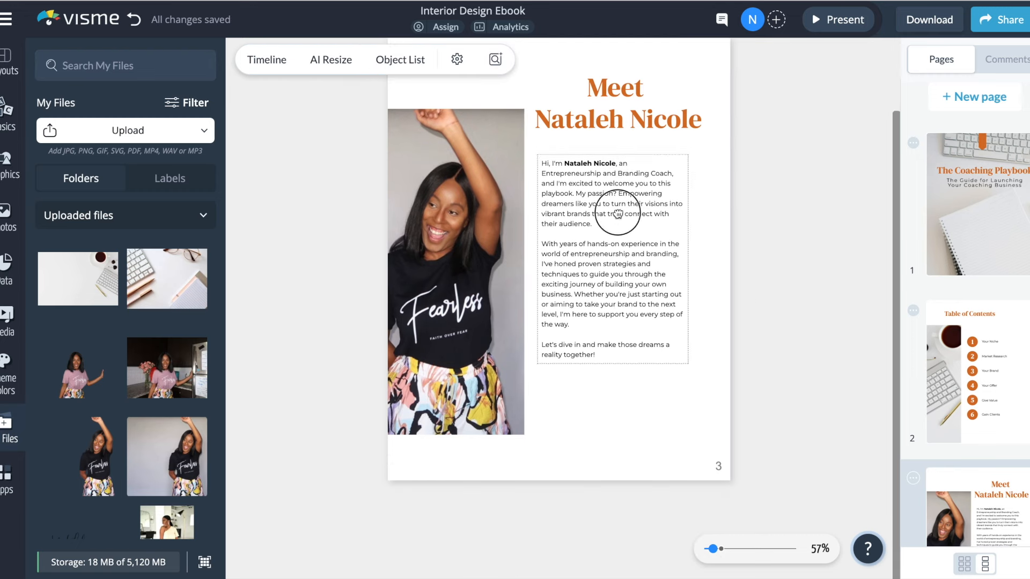
pyautogui.click(638, 119)
pyautogui.click(794, 154)
pyautogui.scroll(1, 793, 153)
# Step: Preview the ebook in presentation mode from the cover, flip to the contents and author spread, and exit the preview
pyautogui.click(988, 219)
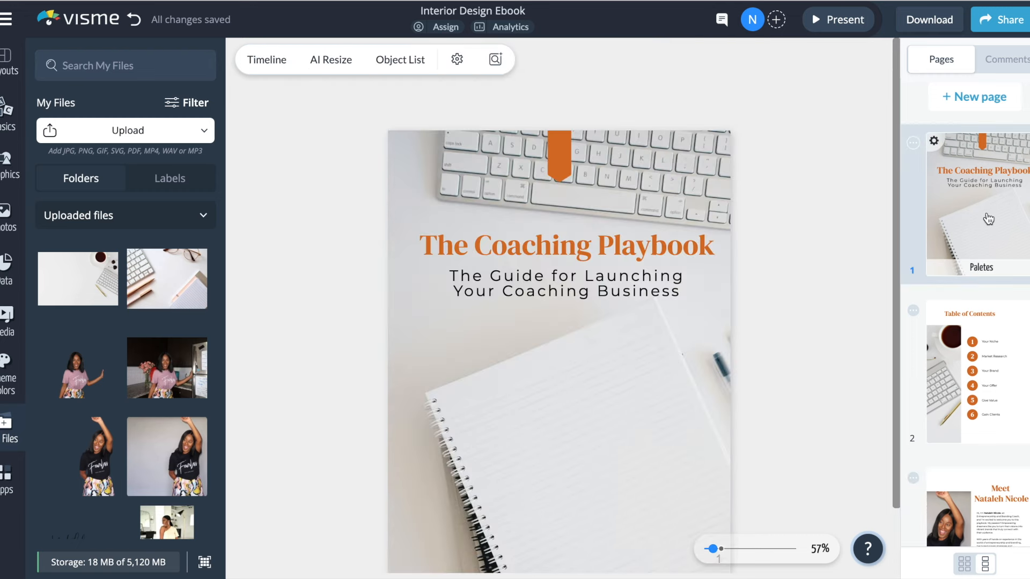
pyautogui.click(830, 30)
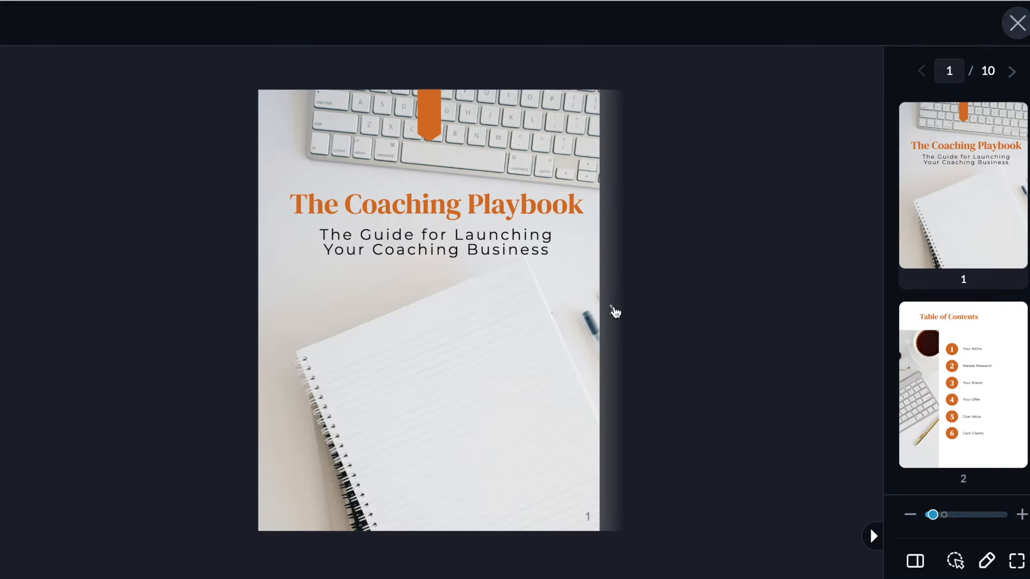
pyautogui.click(614, 310)
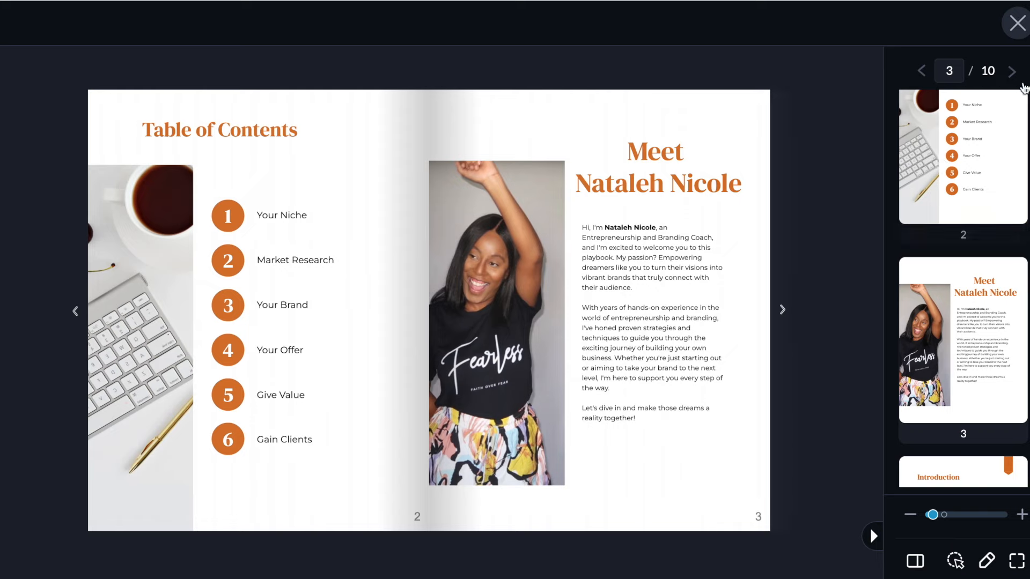
pyautogui.press('Escape')
# Step: Set up a JPG image download limited to page 1, the ebook cover
pyautogui.click(930, 19)
pyautogui.click(668, 350)
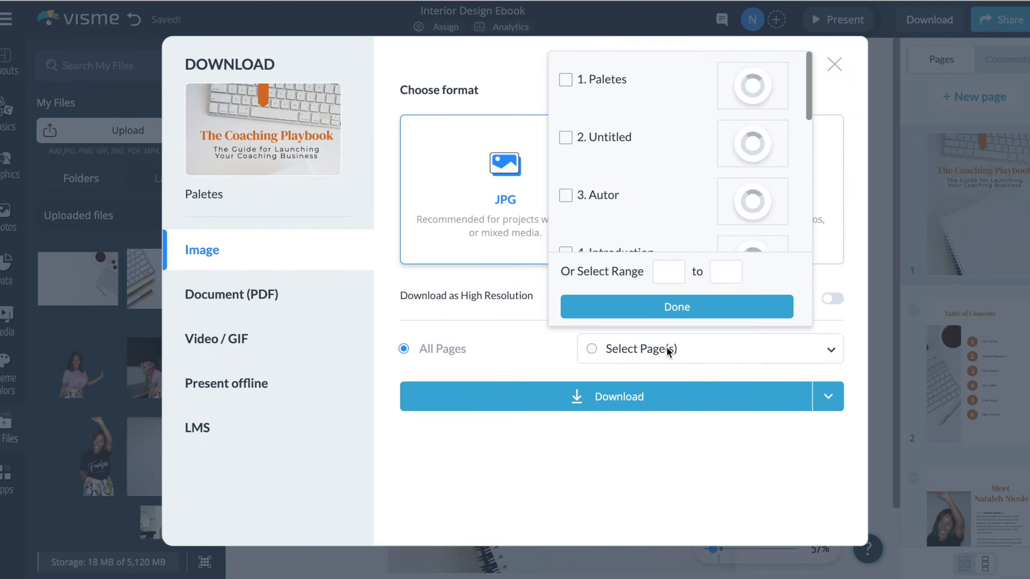
pyautogui.click(596, 80)
pyautogui.click(671, 315)
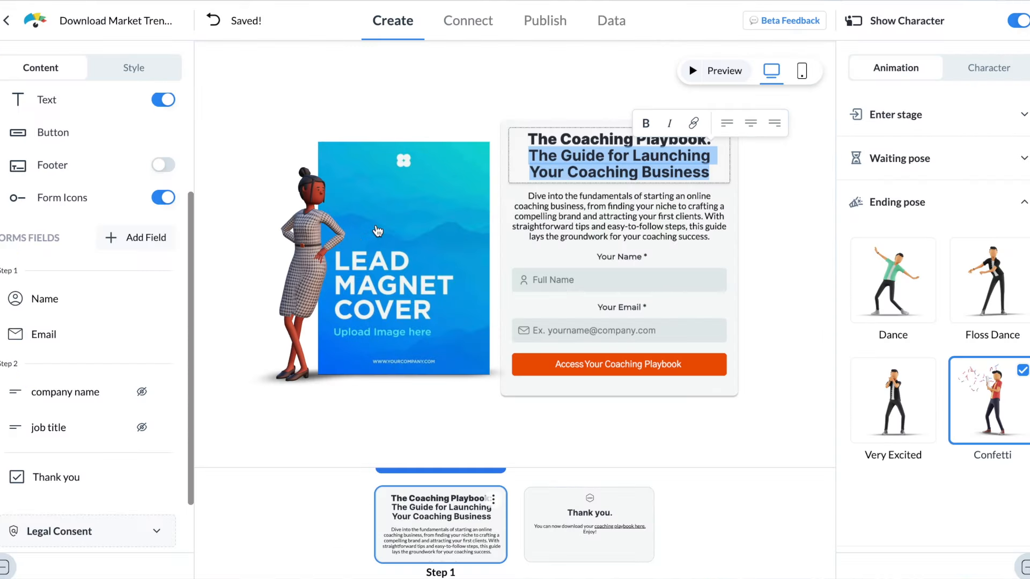
# Step: Switch to Visme Forms, replace the lead magnet placeholder with the Coaching Playbook cover image, and preview the form
pyautogui.click(401, 224)
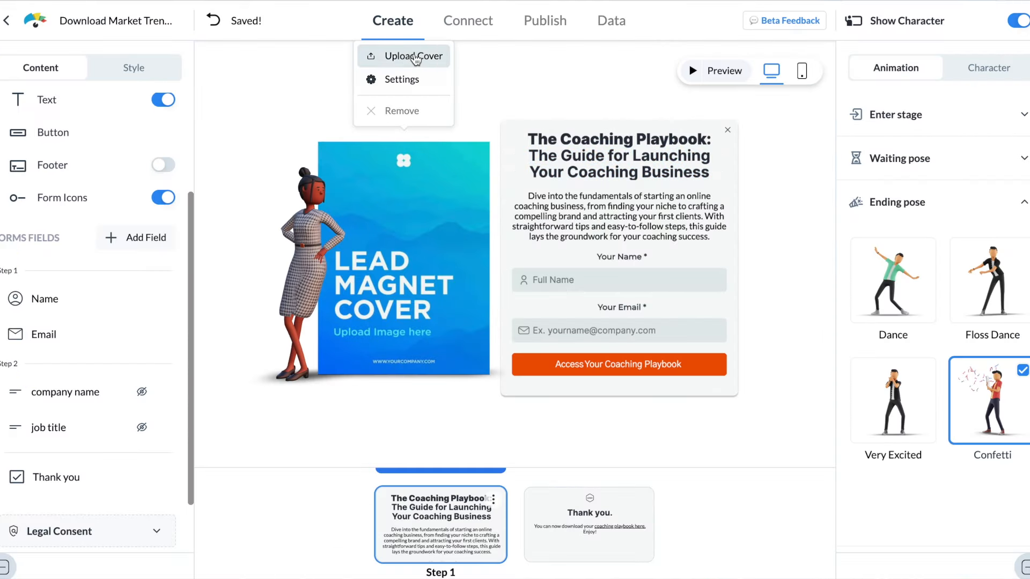
pyautogui.click(402, 56)
pyautogui.click(714, 70)
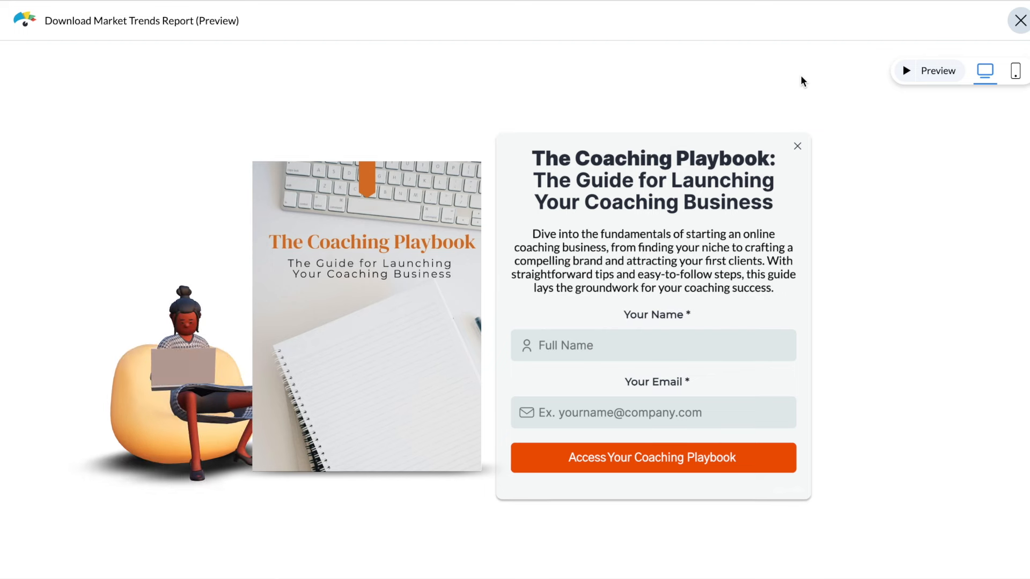
pyautogui.click(1020, 20)
# Step: Return to the ebook's online sharing options and review the advanced appearance and privacy settings
pyautogui.click(1022, 22)
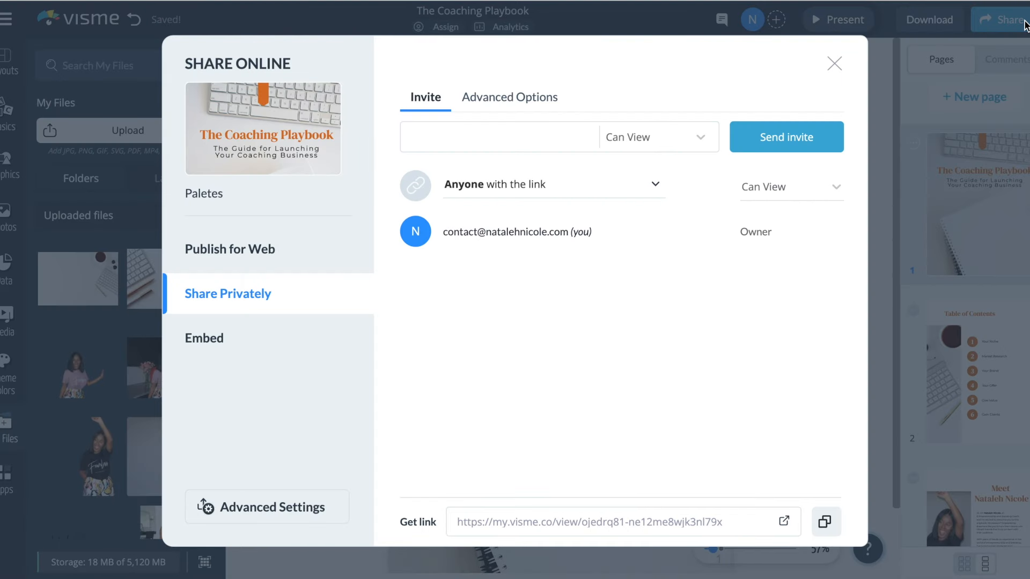
pyautogui.click(241, 507)
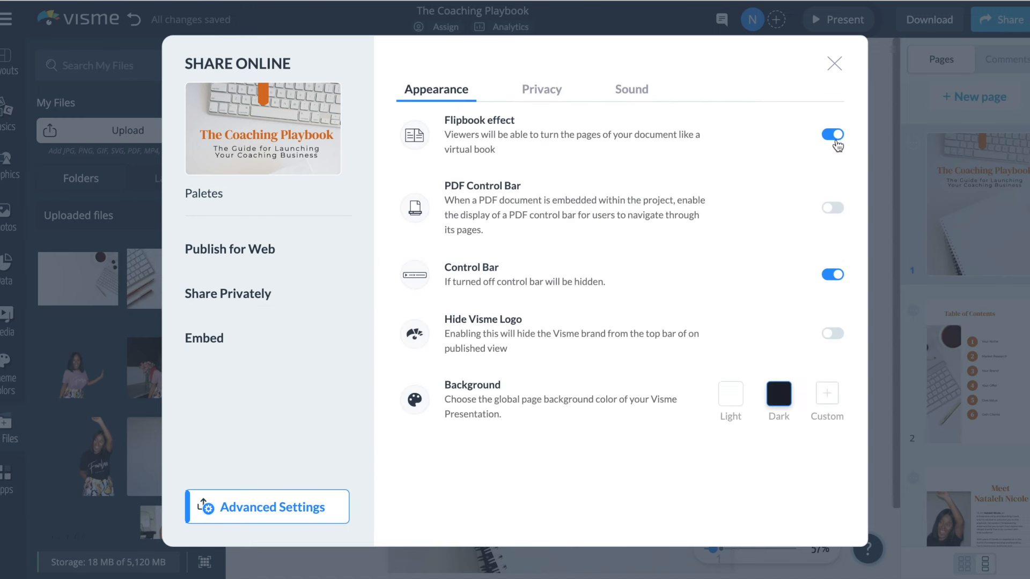
pyautogui.click(531, 93)
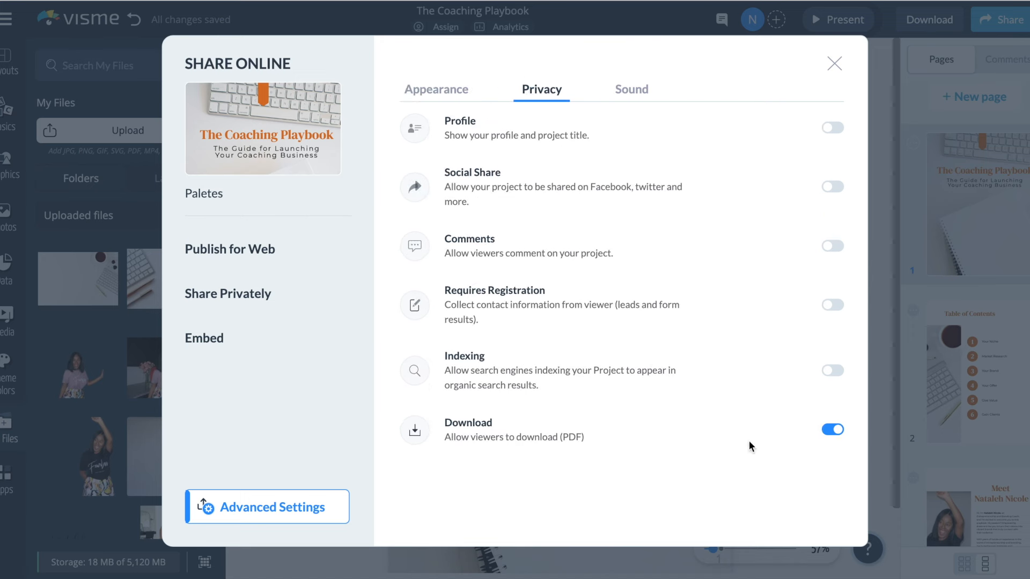
# Step: Keep private sharing of the ebook available to anyone with the link, with Can View access
pyautogui.click(275, 299)
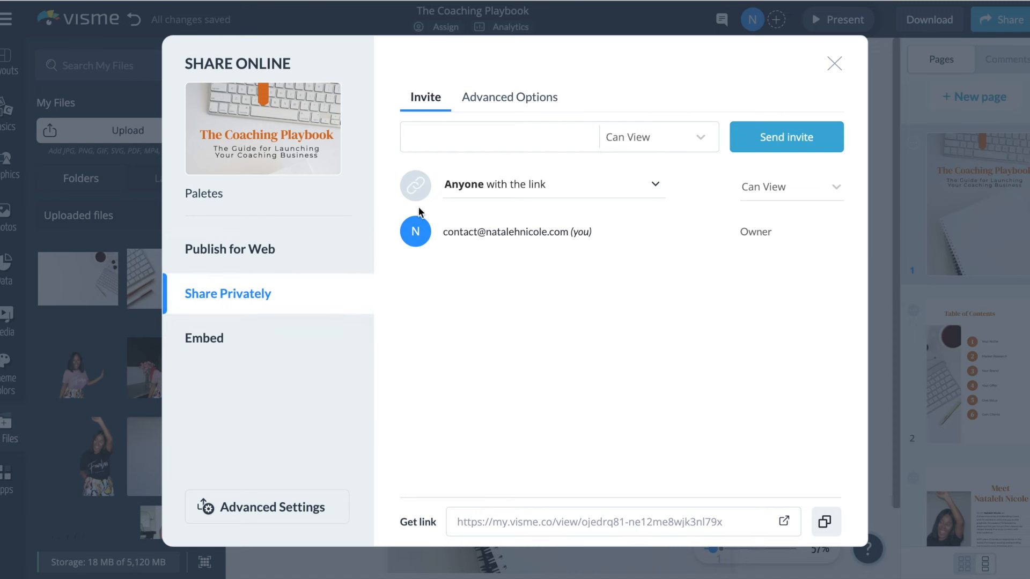
pyautogui.click(485, 187)
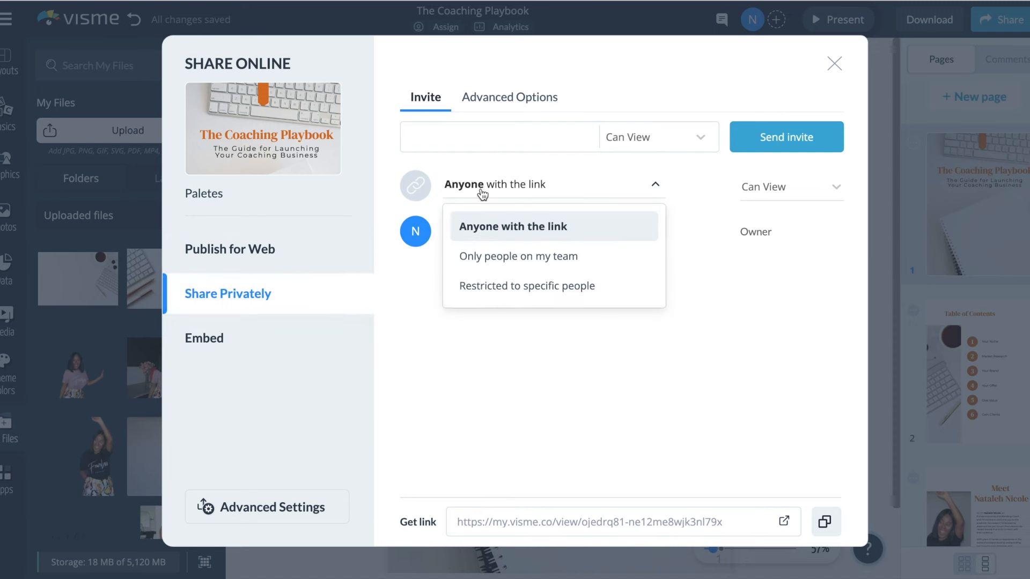
pyautogui.click(761, 187)
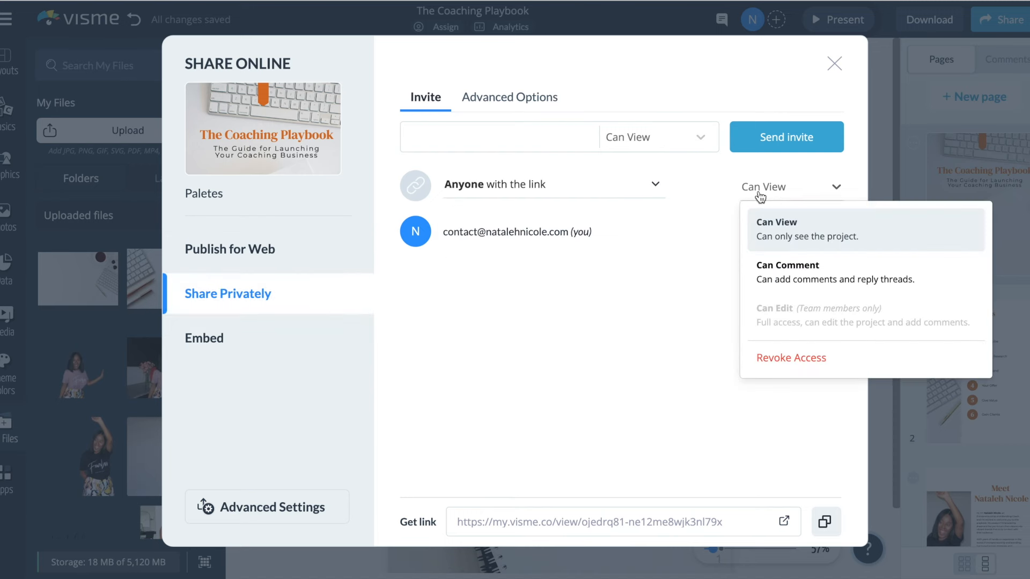
pyautogui.click(779, 229)
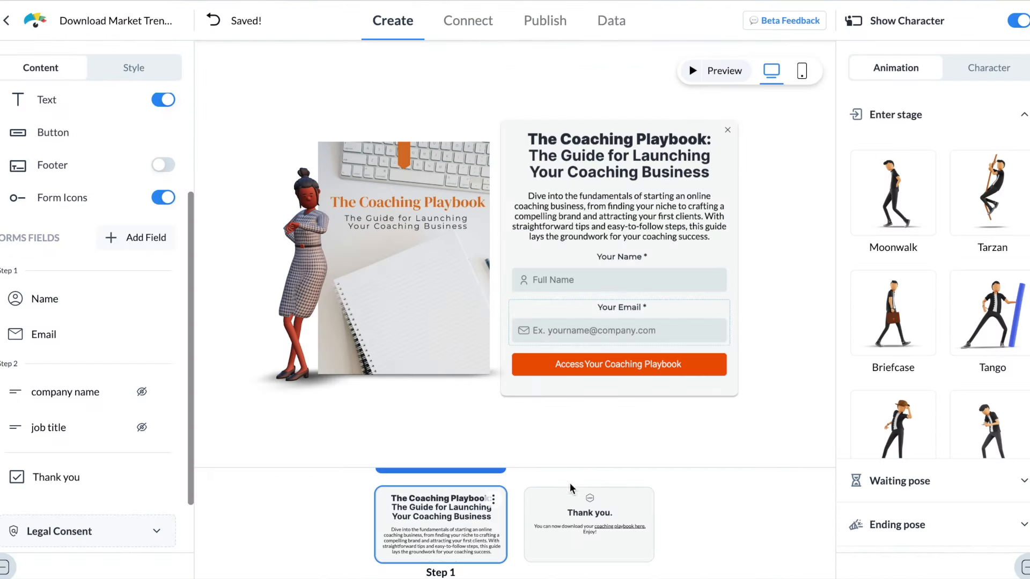
# Step: Link the form's Thank you page text "coaching playbook here." to the ebook at visme.co/view/ojedrq81-the-coaching-playbook
pyautogui.click(553, 526)
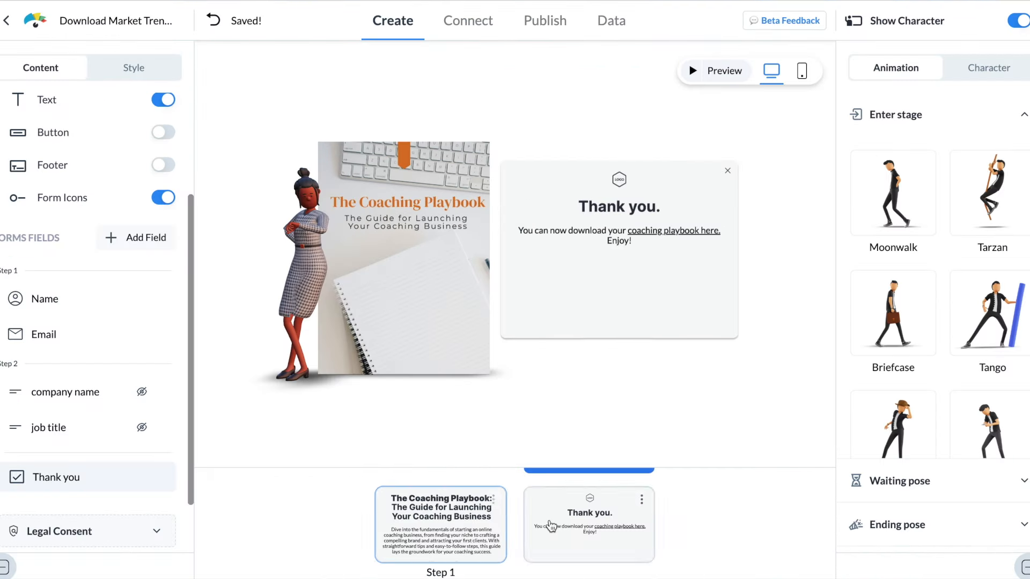
pyautogui.click(667, 270)
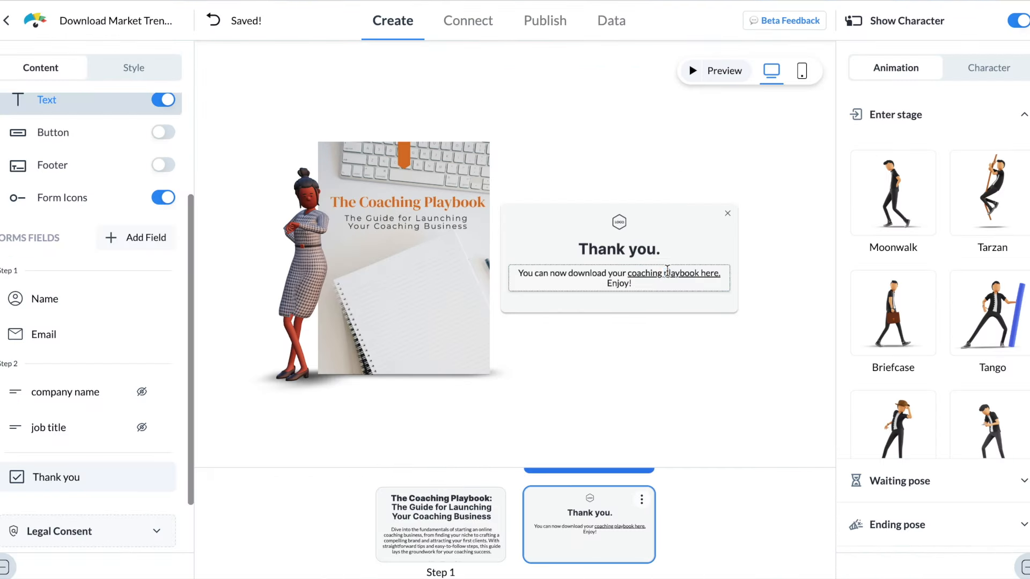
pyautogui.moveTo(629, 275); pyautogui.dragTo(721, 275)
pyautogui.click(663, 246)
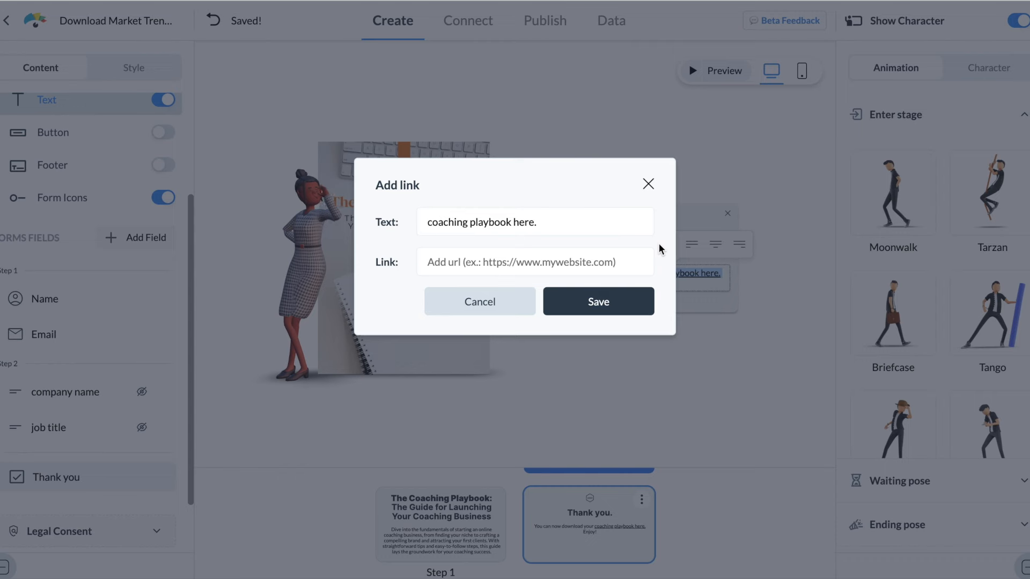
pyautogui.click(575, 263)
pyautogui.write('vimeo.com/view/kpdrg81-the-coaching-playbook')
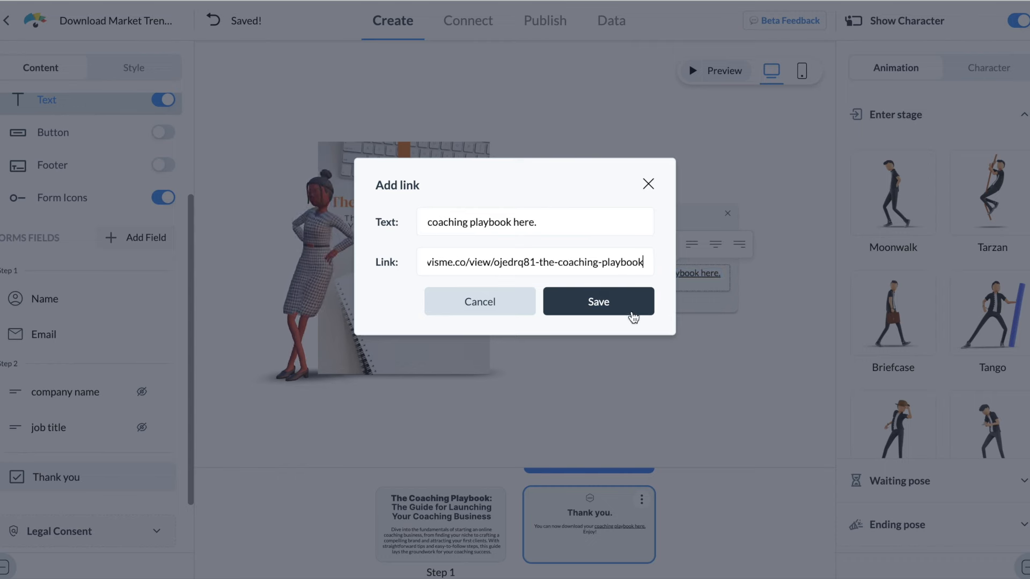
pyautogui.click(617, 309)
pyautogui.click(645, 360)
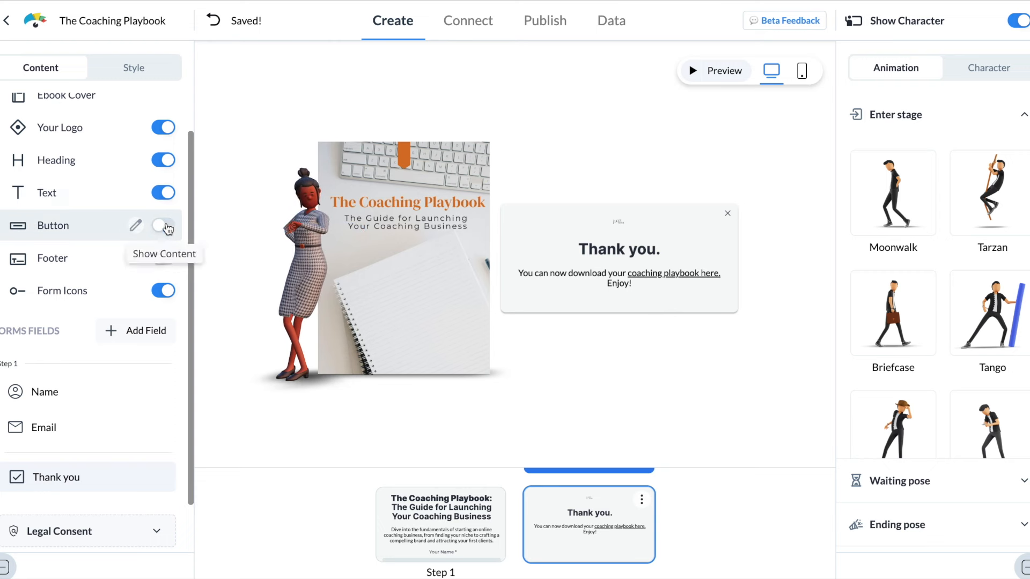
# Step: Show the "Click here to download" button on the Thank you page and link it to the copied ebook URL
pyautogui.click(173, 230)
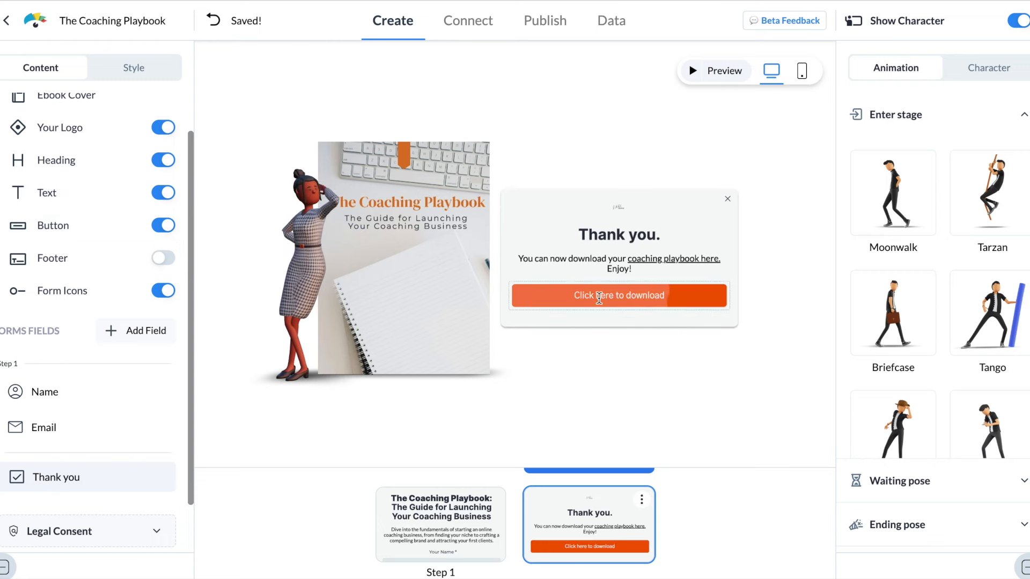
pyautogui.click(617, 295)
pyautogui.click(598, 267)
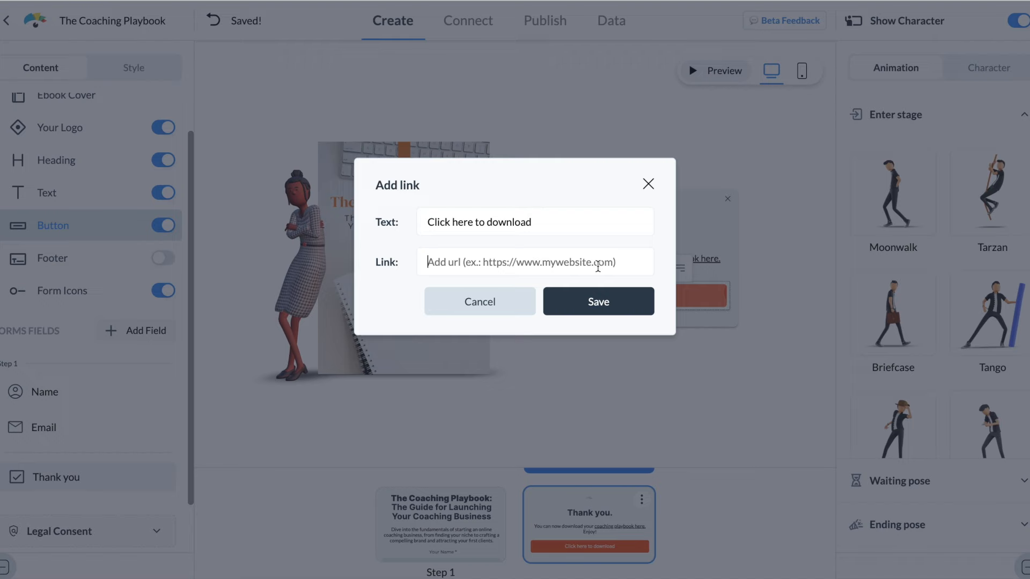
pyautogui.hotkey('ctrl', 'v')
pyautogui.click(595, 303)
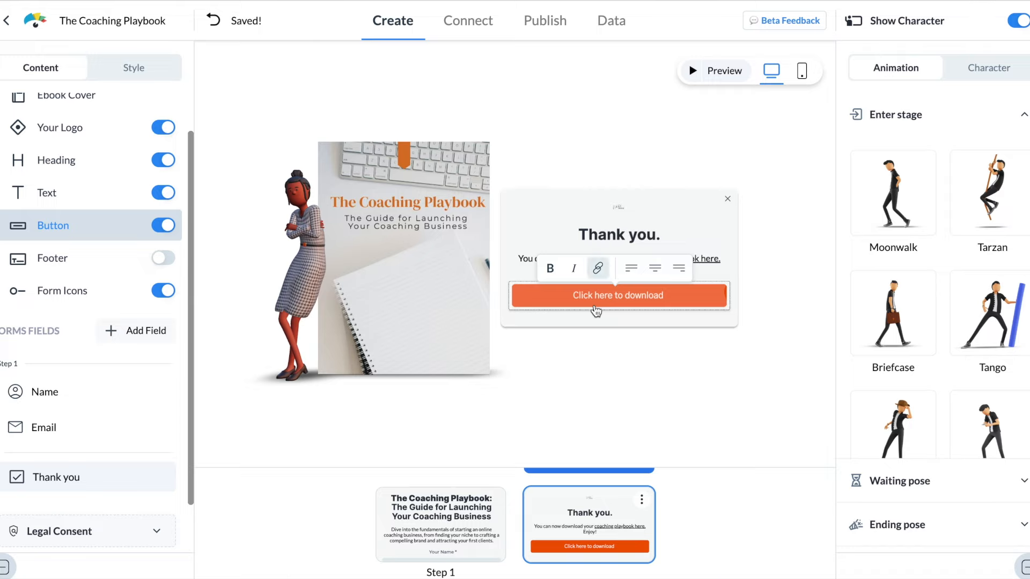
# Step: Connect the form to Google Sheets, using the email list spreadsheet and its Coaching Playbook Contacts worksheet as the destination
pyautogui.click(474, 24)
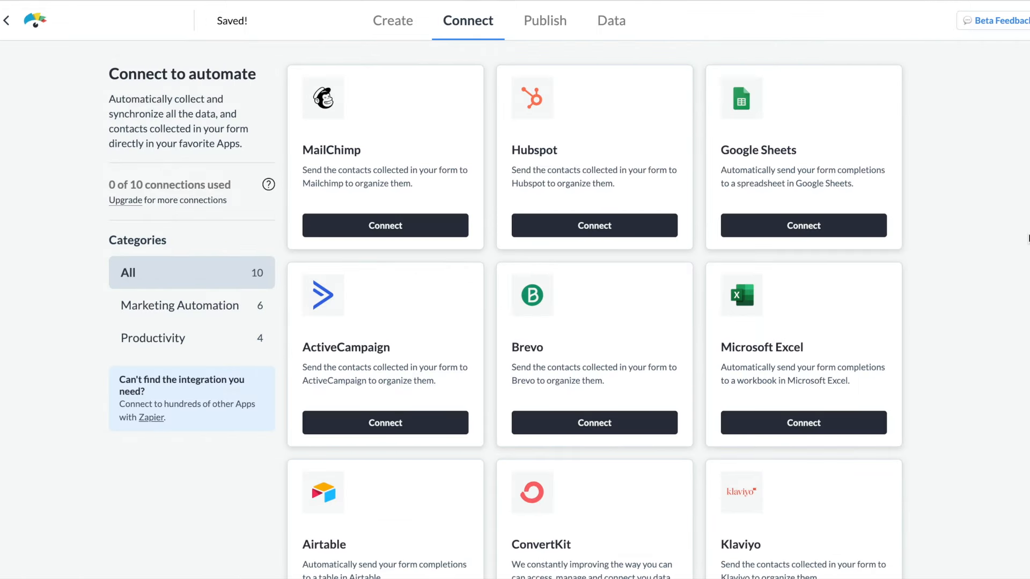
pyautogui.scroll(-2, 1028, 239)
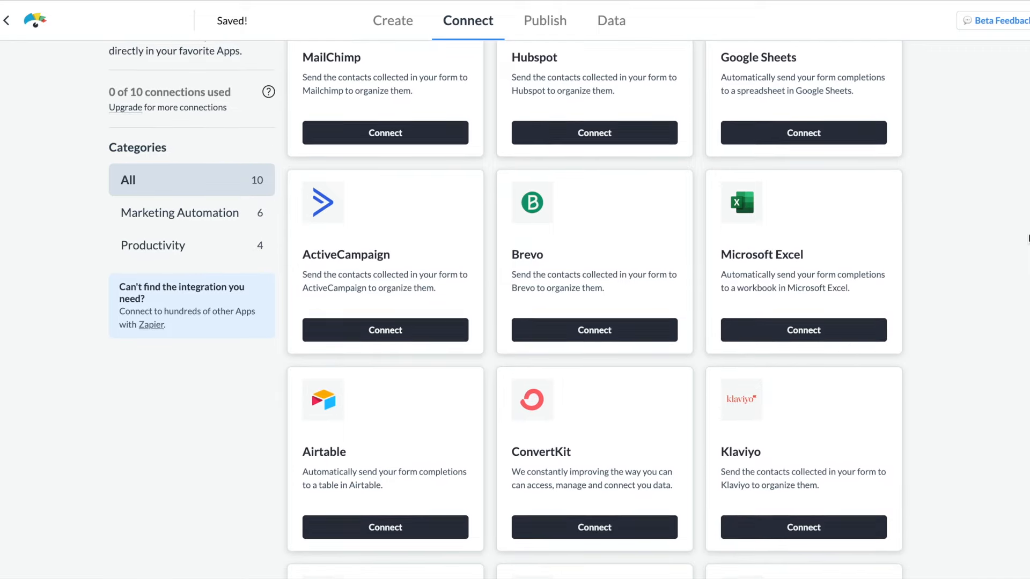
pyautogui.scroll(-3, 896, 280)
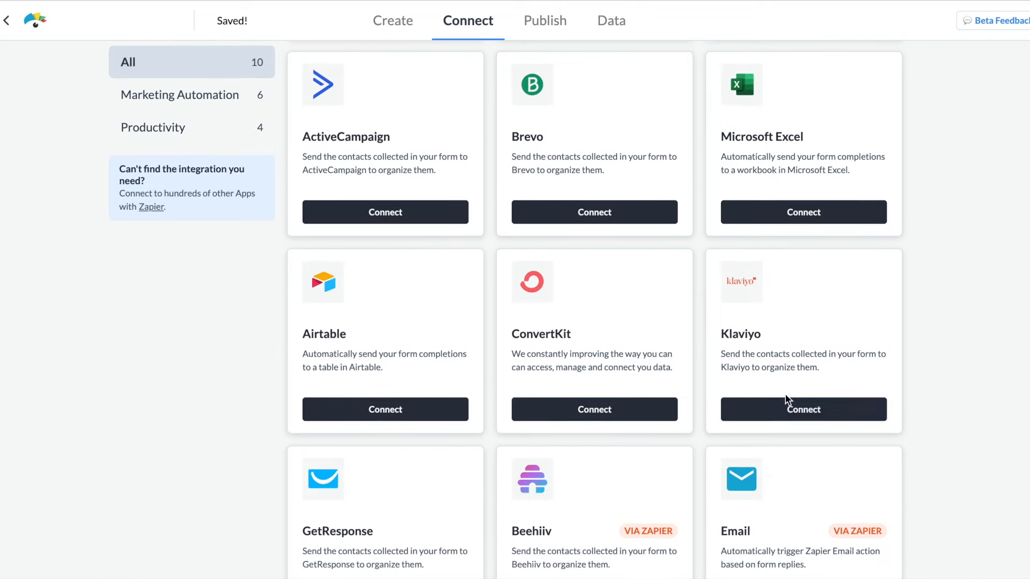
pyautogui.scroll(-5, 992, 330)
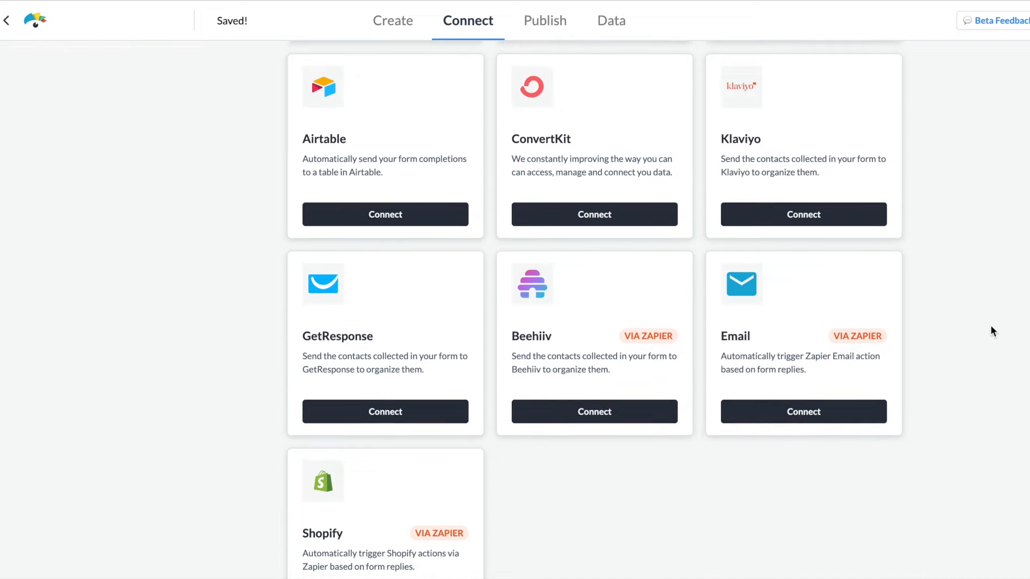
pyautogui.scroll(8, 993, 330)
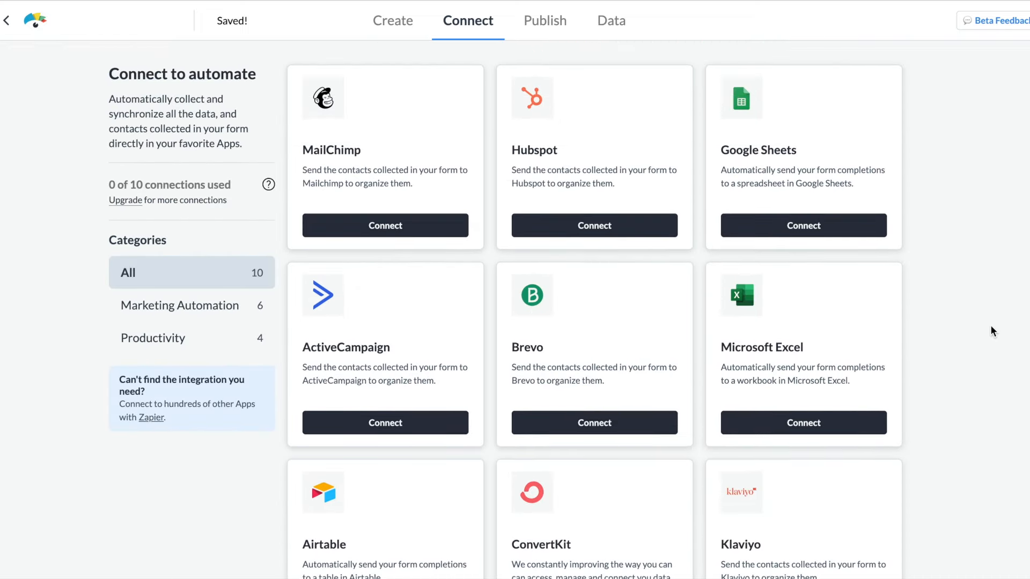
pyautogui.click(813, 235)
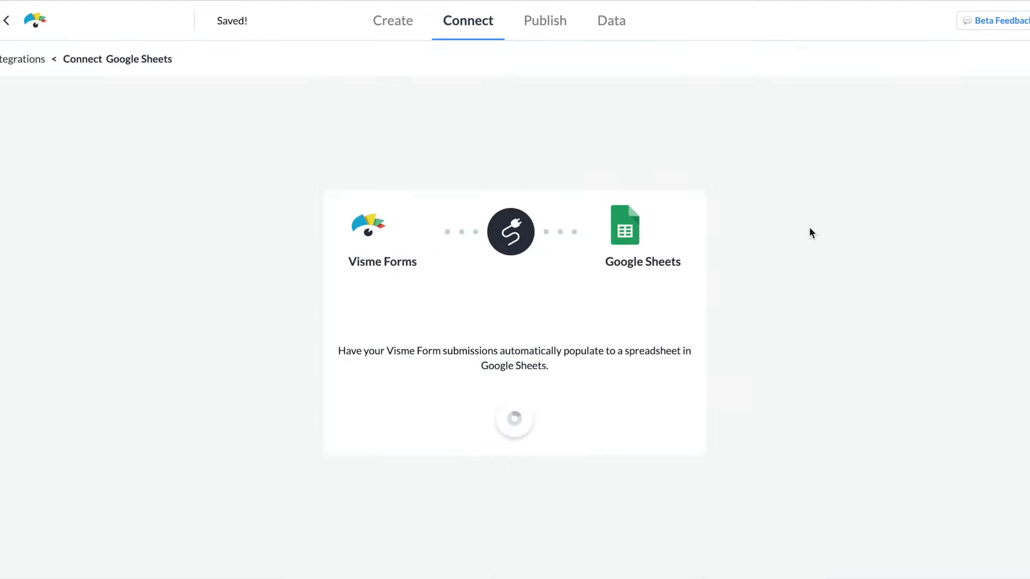
pyautogui.click(525, 421)
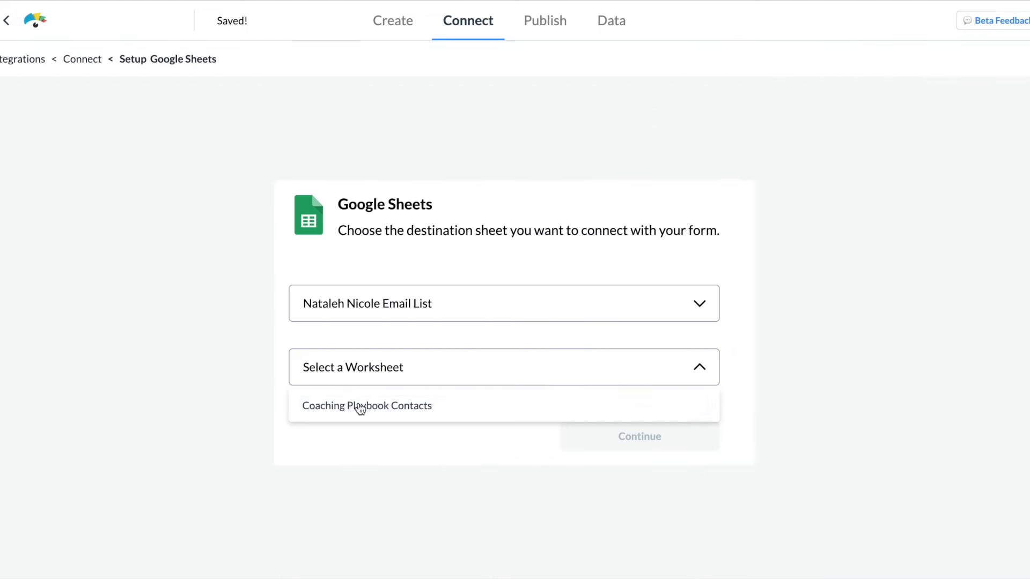
pyautogui.click(358, 407)
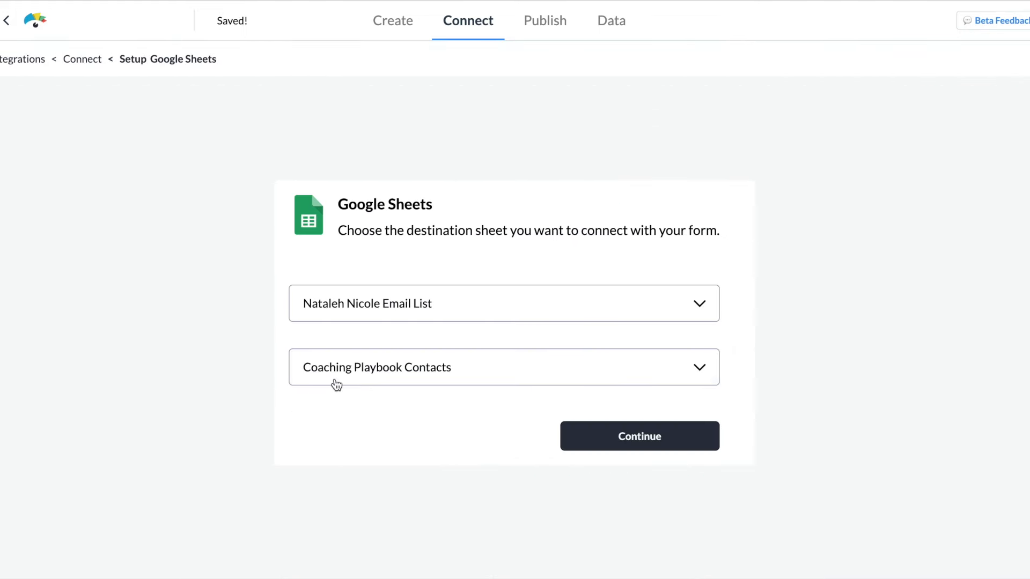
pyautogui.click(650, 447)
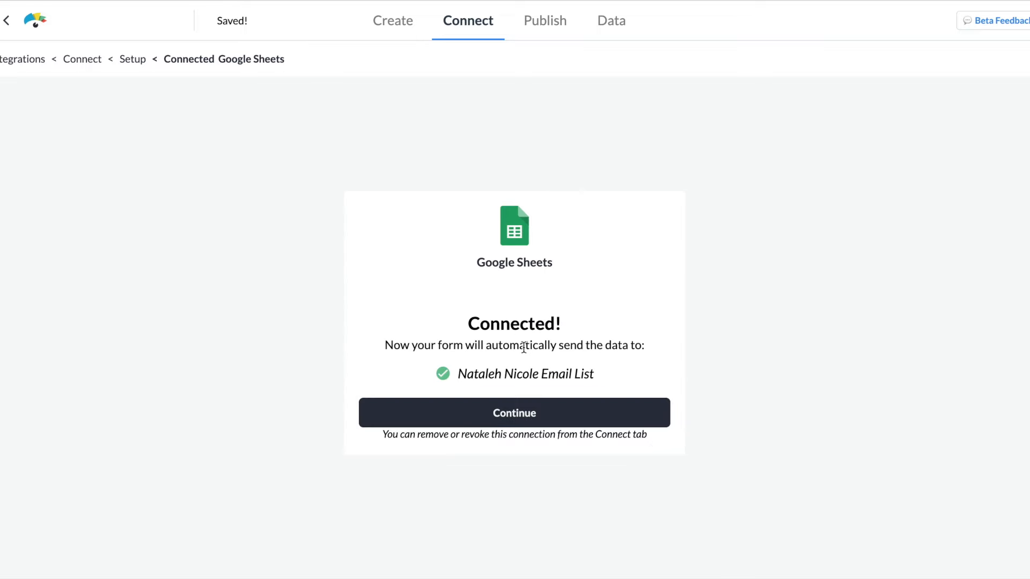
pyautogui.click(508, 404)
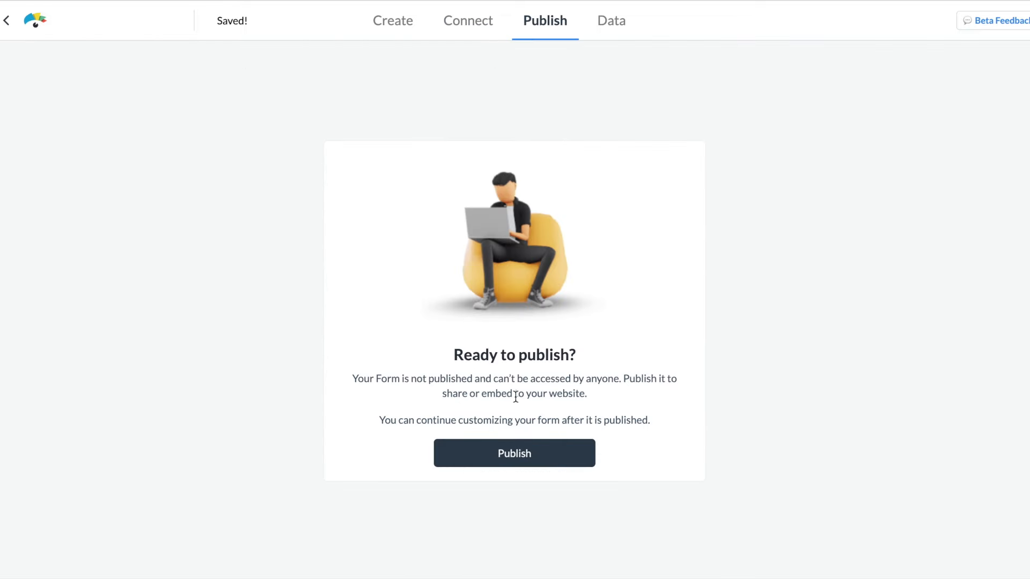
# Step: Publish the form and set its share title to "The Coaching Playbook"
pyautogui.click(528, 456)
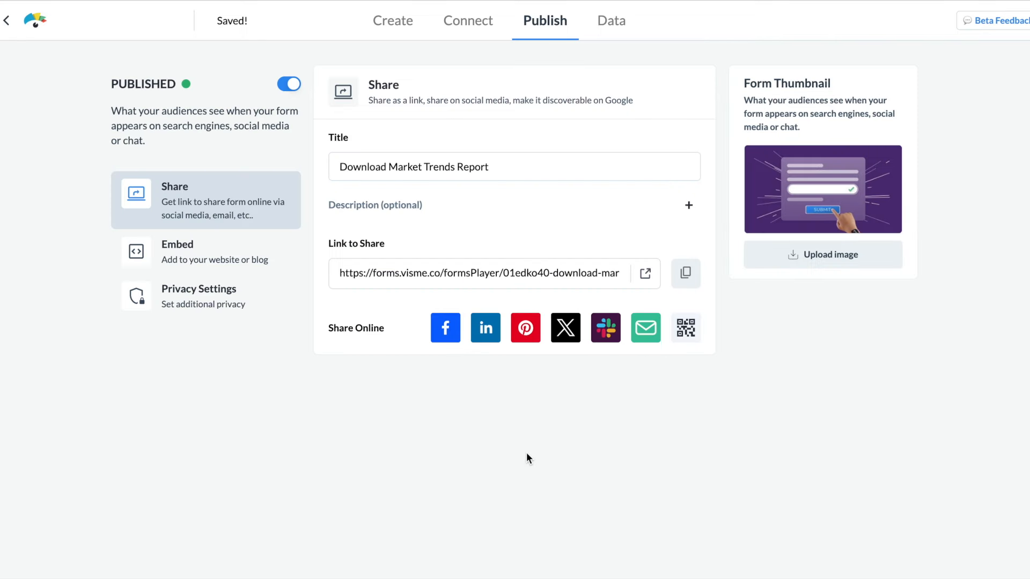
pyautogui.tripleClick(542, 173)
pyautogui.write('The Coaching Playbook')
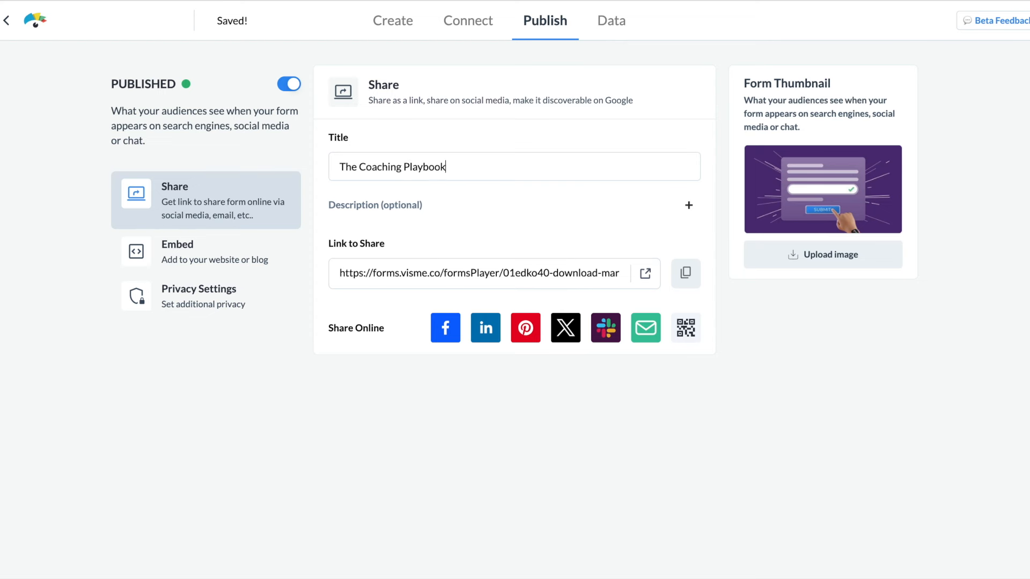
# Step: Apply the edited form title and copy the form's updated share link
pyautogui.click(822, 342)
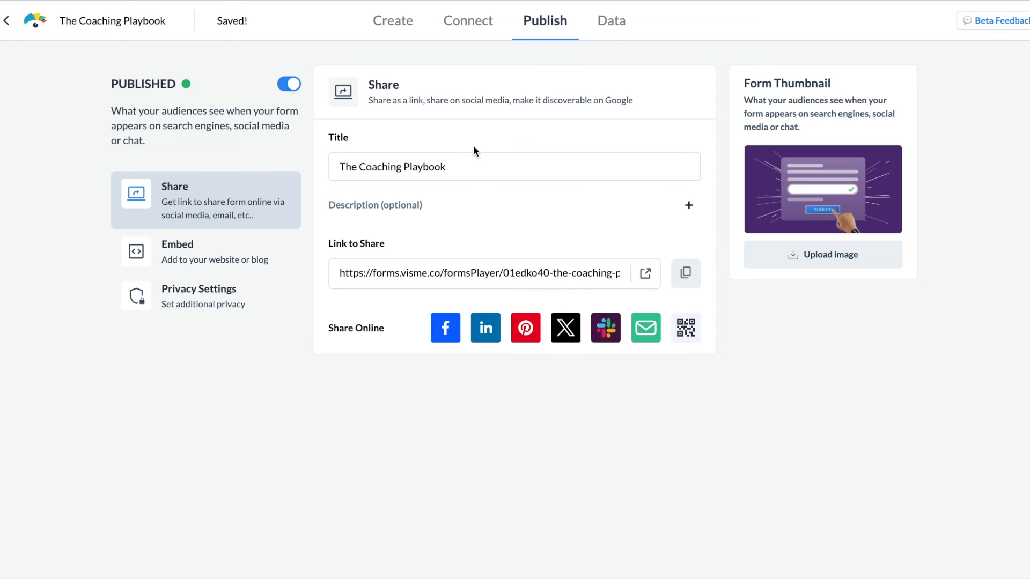
pyautogui.click(685, 274)
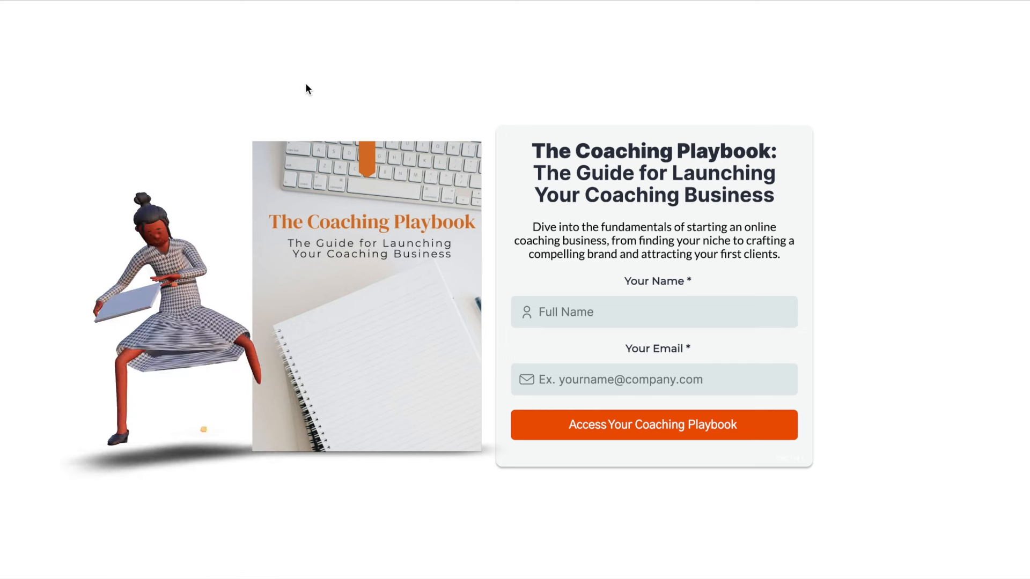
# Step: Fill in the published Coaching Playbook form with the contact's full name and e-mail address and submit it
pyautogui.click(625, 316)
pyautogui.click(629, 333)
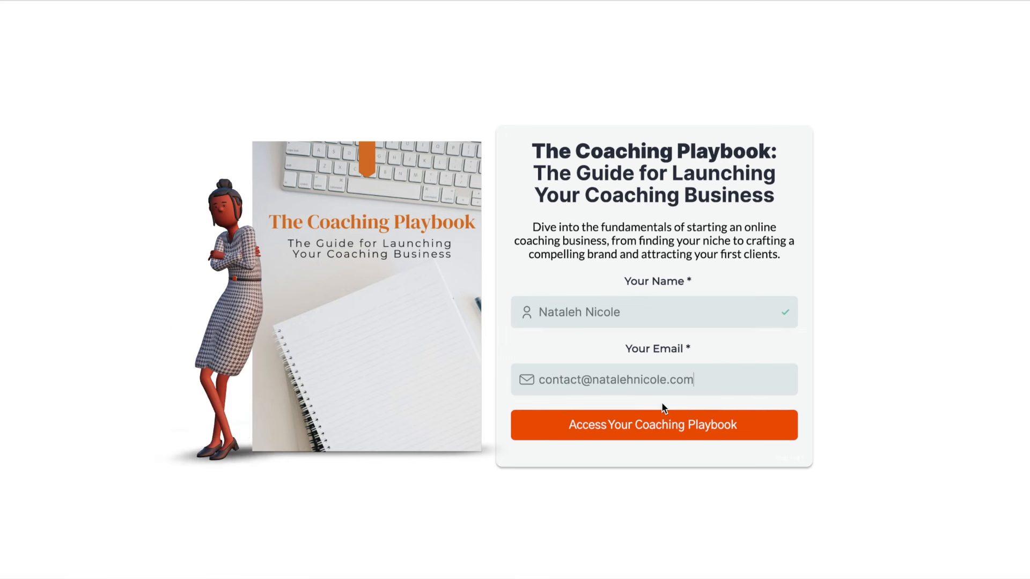
pyautogui.click(681, 426)
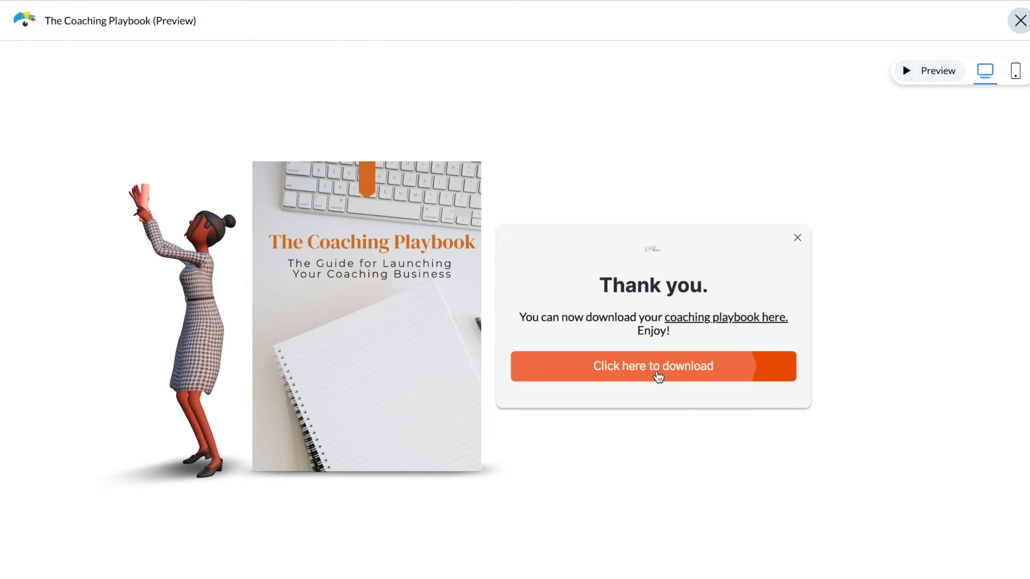
# Step: Open the ebook through the Thank you message's download link and turn from the cover to pages 2 and 3
pyautogui.click(641, 372)
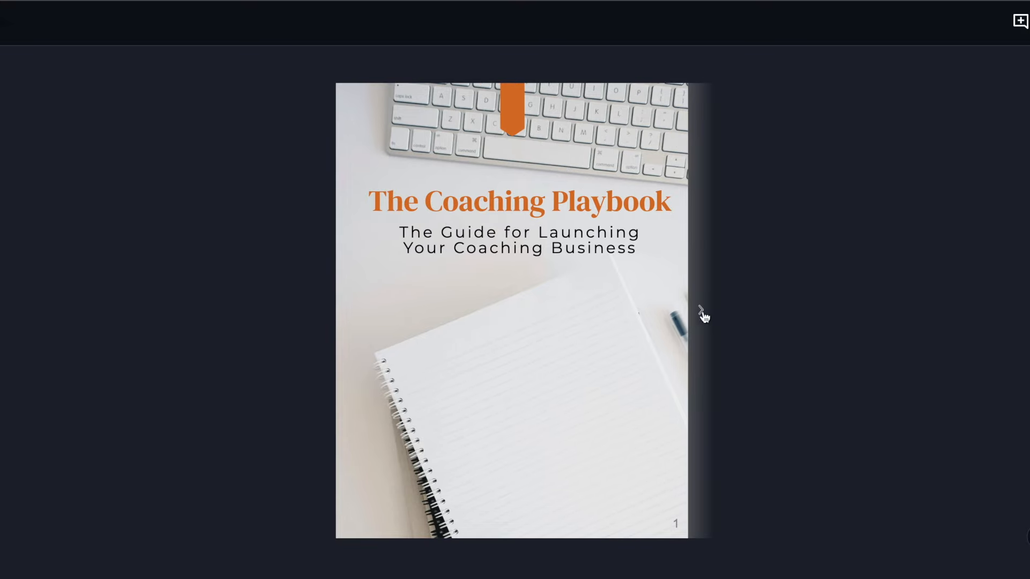
pyautogui.click(701, 312)
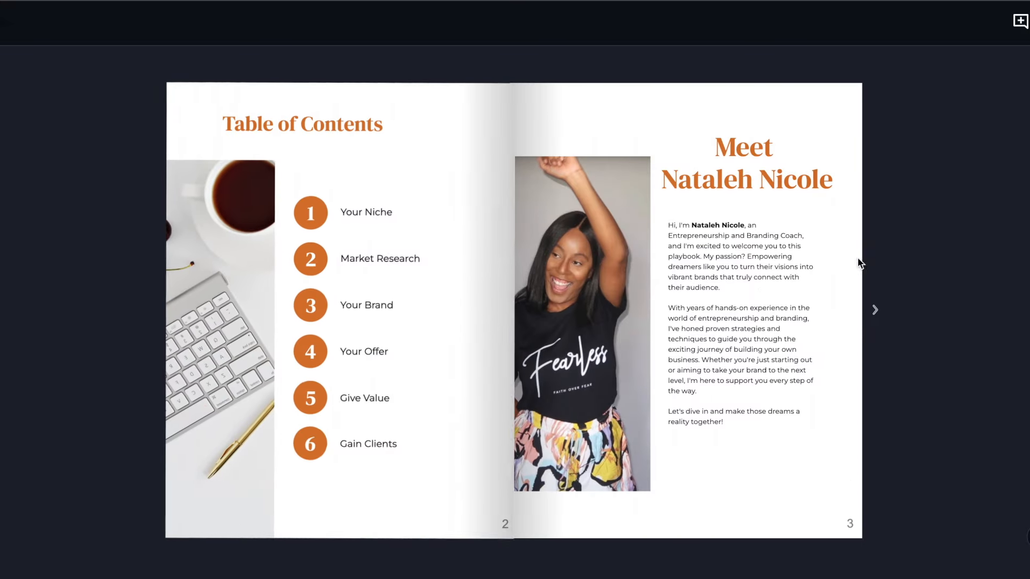